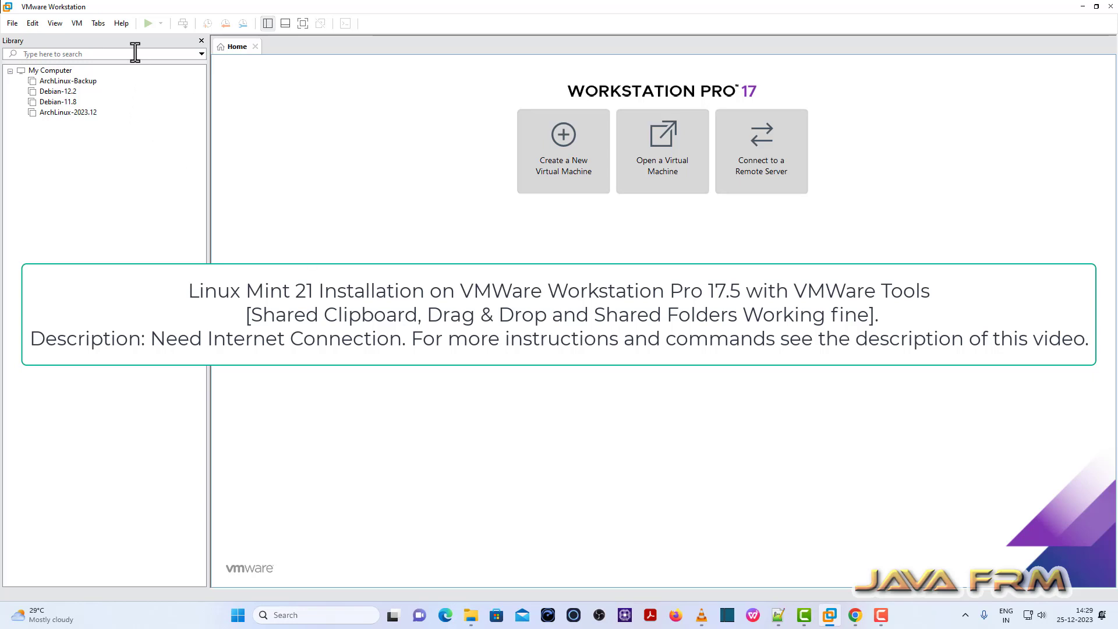
Show the About VMware Workstation dialog and highlight the version 17.5.0 build-22583795.
left_click(121, 23)
left_click(169, 145)
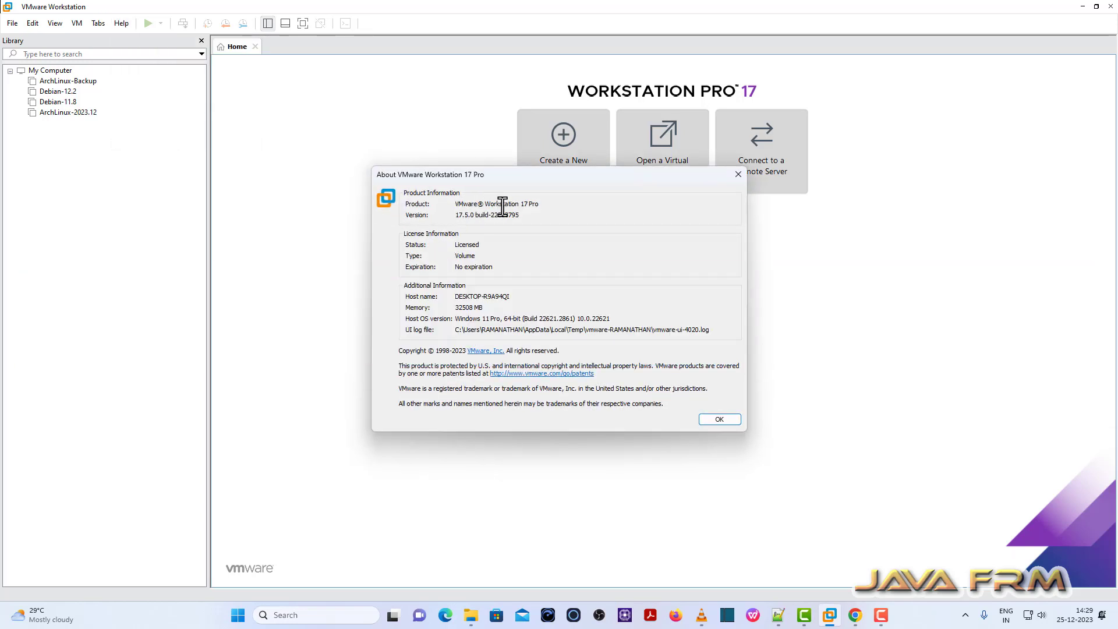
left_click_drag(457, 214, 739, 210)
Close About and start a Typical new virtual machine wizard.
left_click(737, 174)
left_click(7, 24)
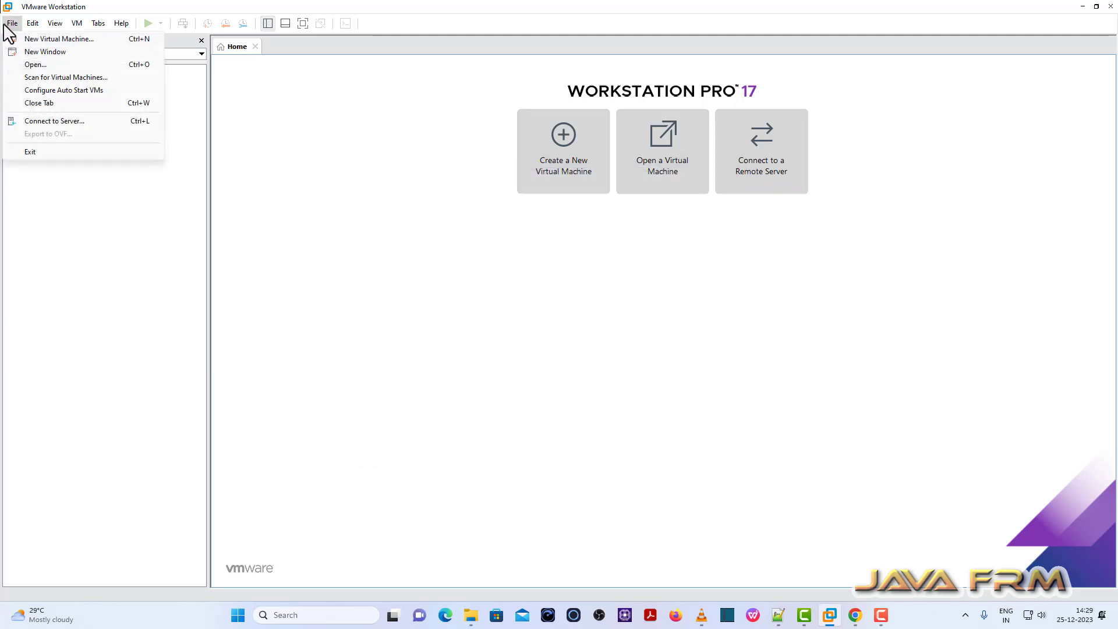
left_click(27, 39)
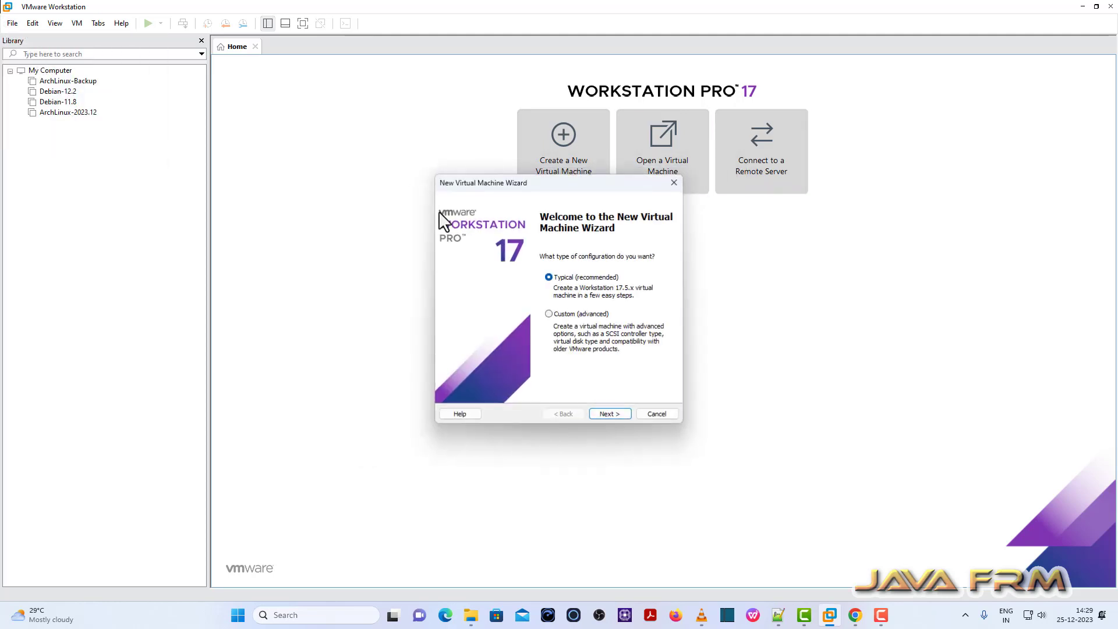
left_click(609, 414)
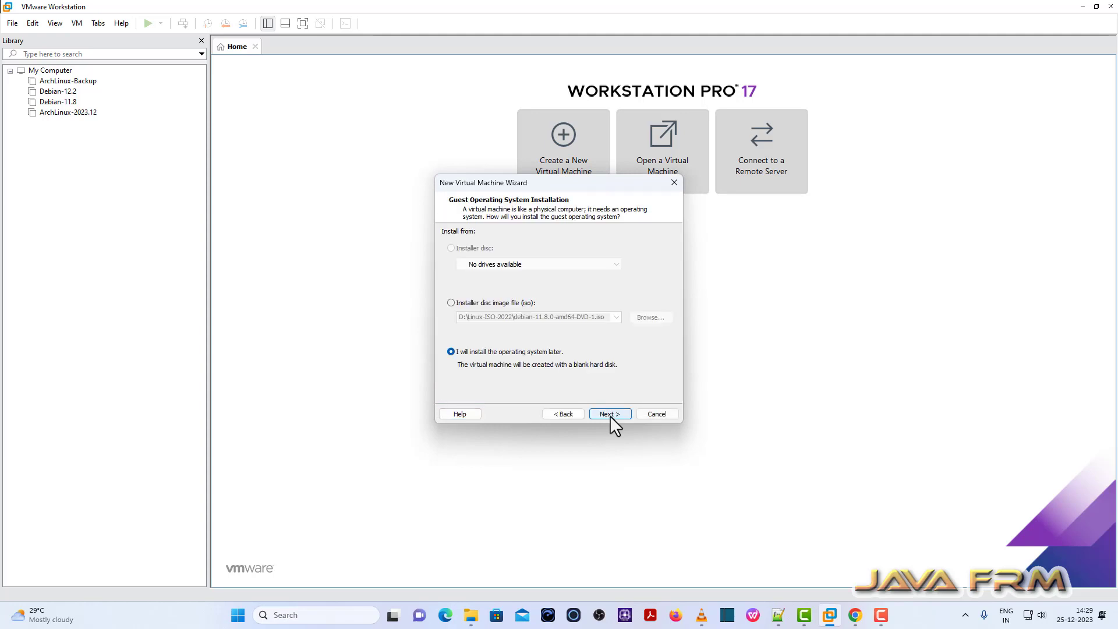
Choose installer disc image file linuxmint-21.2-cinnamon-64bit.iso as the install source.
left_click(451, 303)
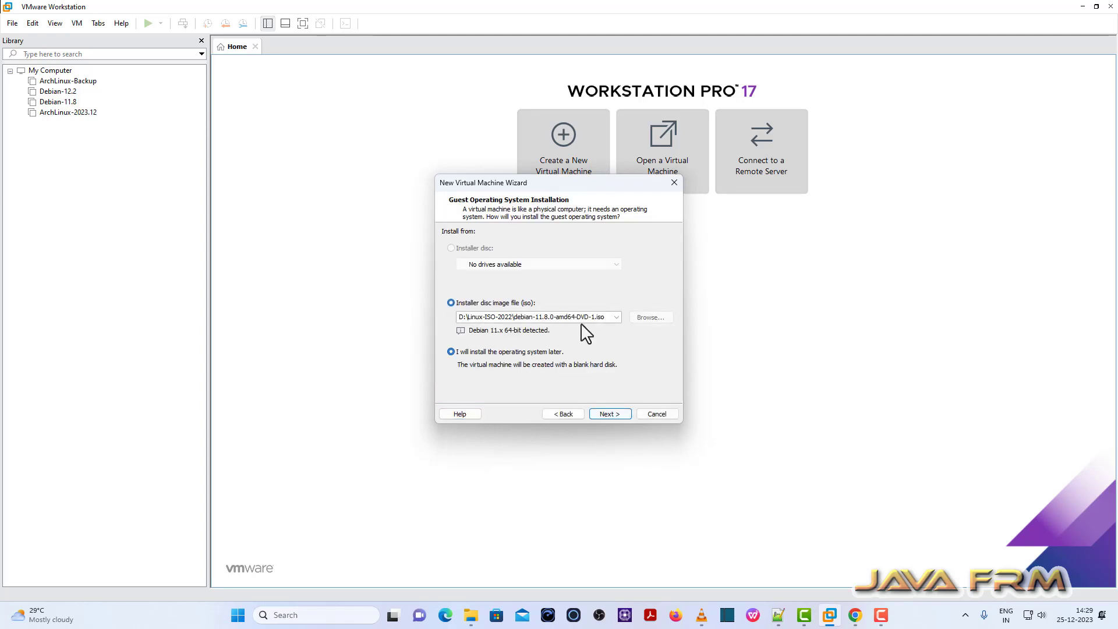
left_click(650, 318)
scroll(582, 392, "down", 5)
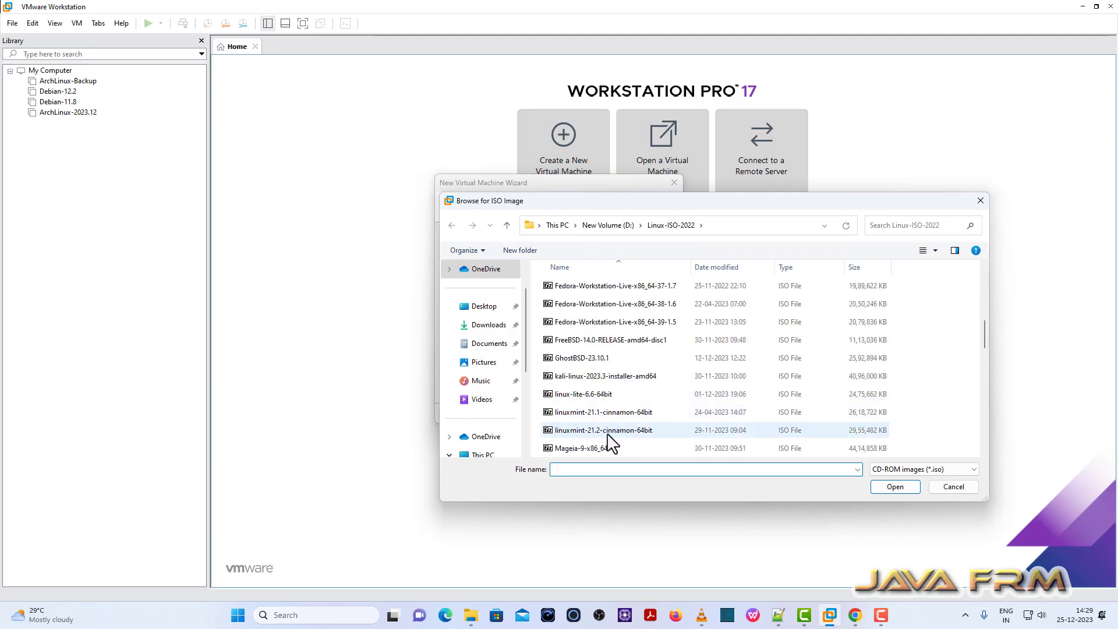
left_click(603, 433)
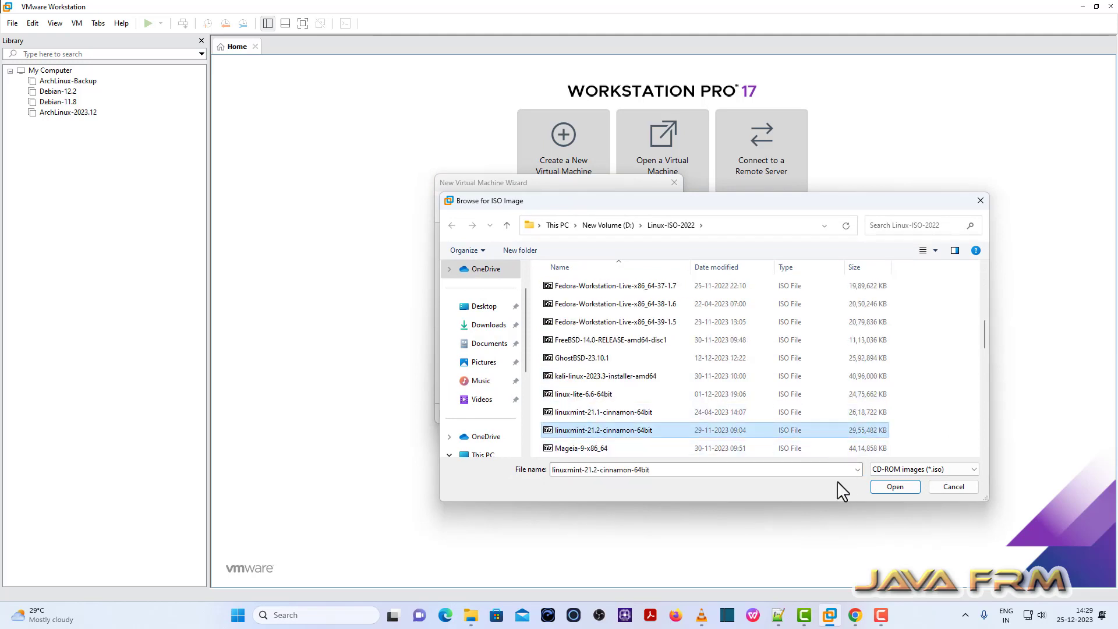
left_click(904, 489)
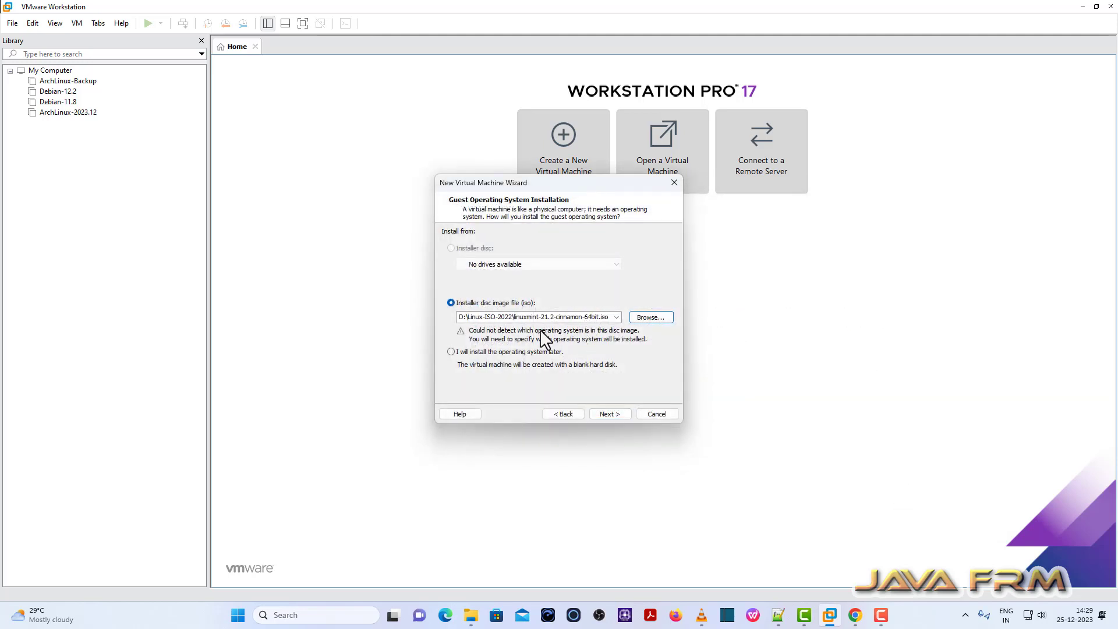
left_click(450, 352)
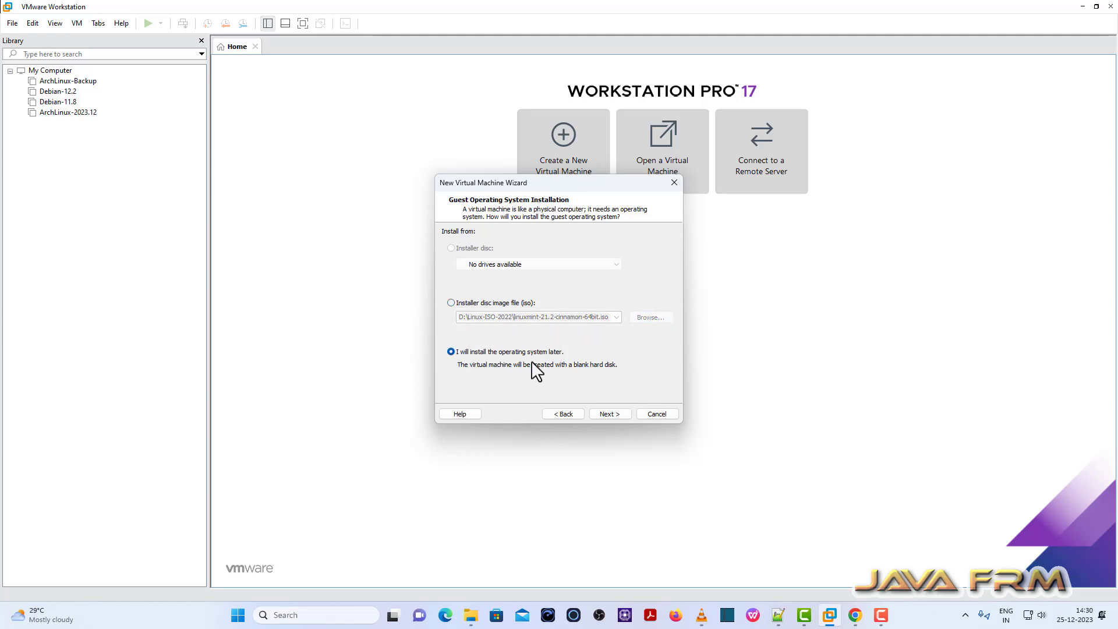
left_click(450, 302)
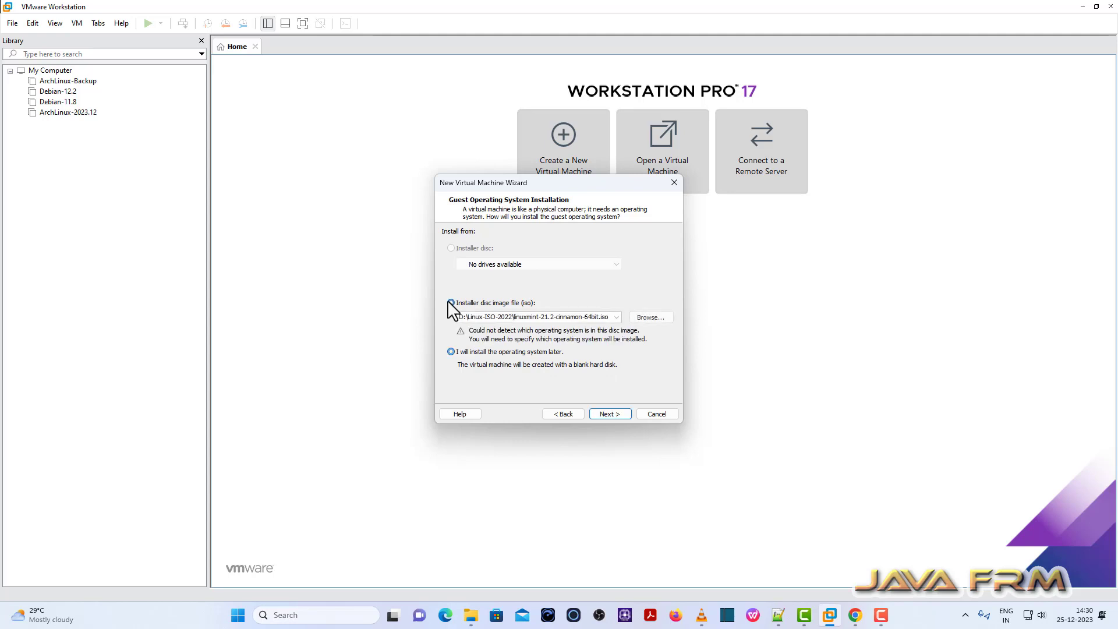
On the guest OS page, keep Linux and pick version Ubuntu 64-bit from the list.
left_click(607, 414)
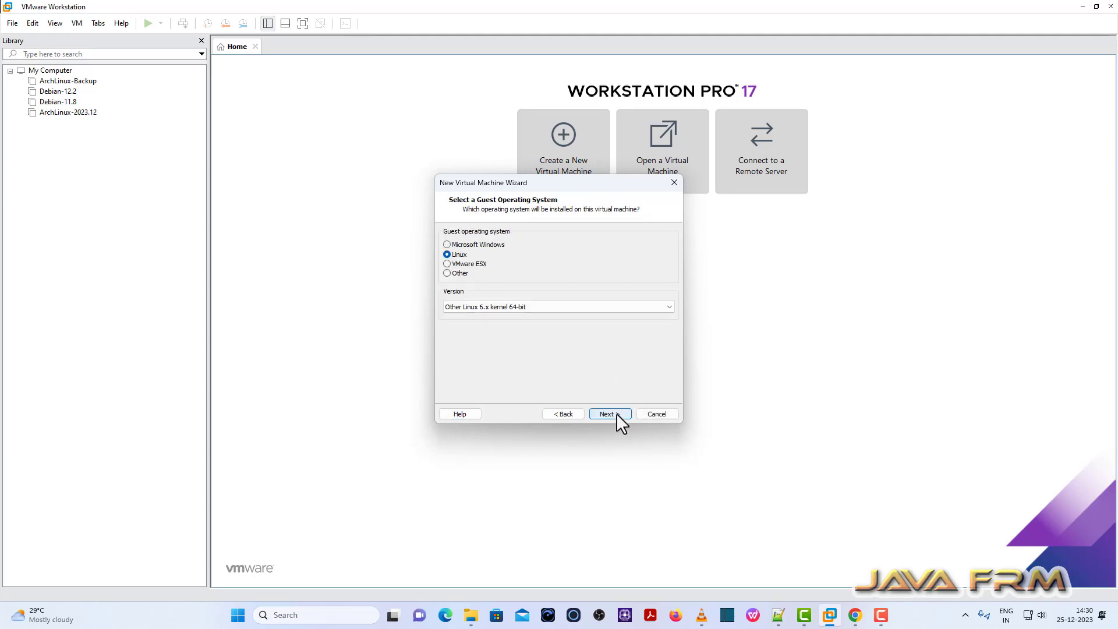
left_click(669, 309)
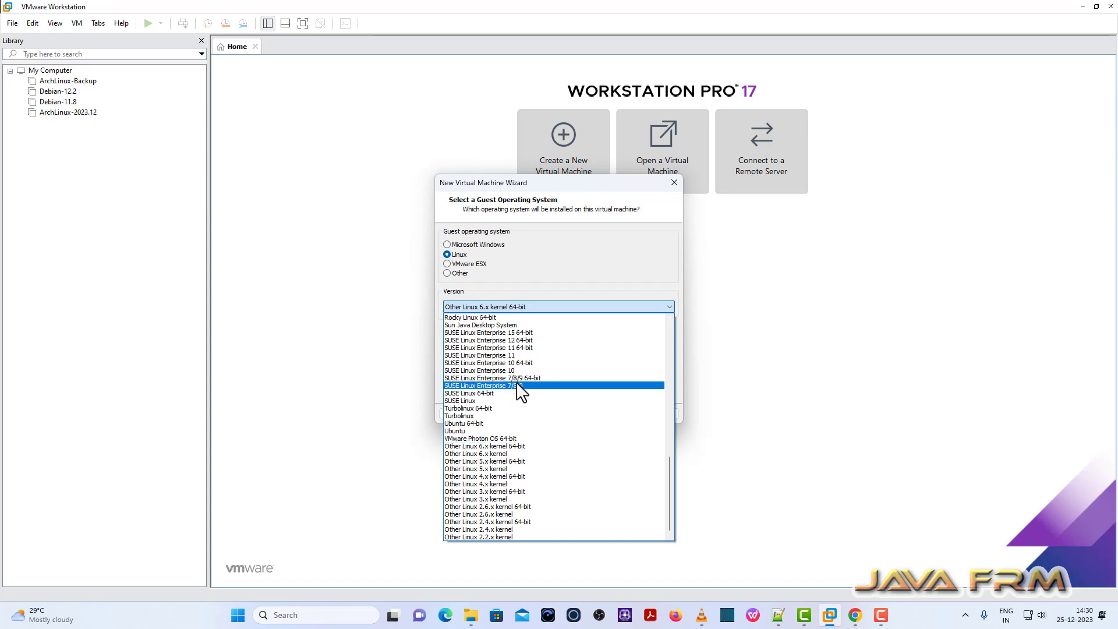
scroll(511, 430, "up", 10)
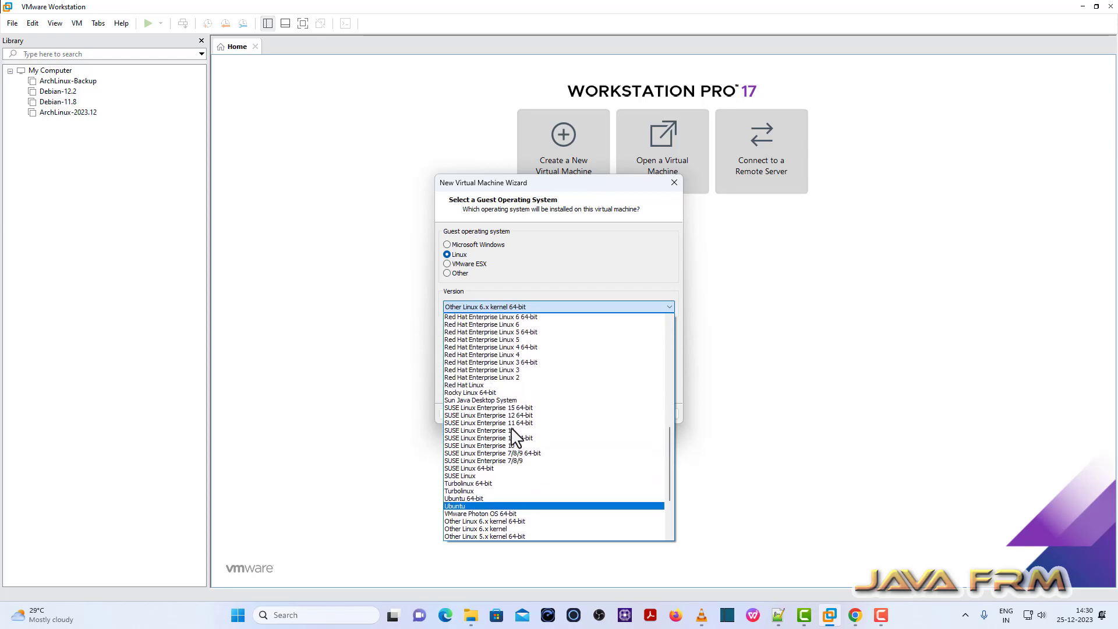
scroll(511, 430, "up", 8)
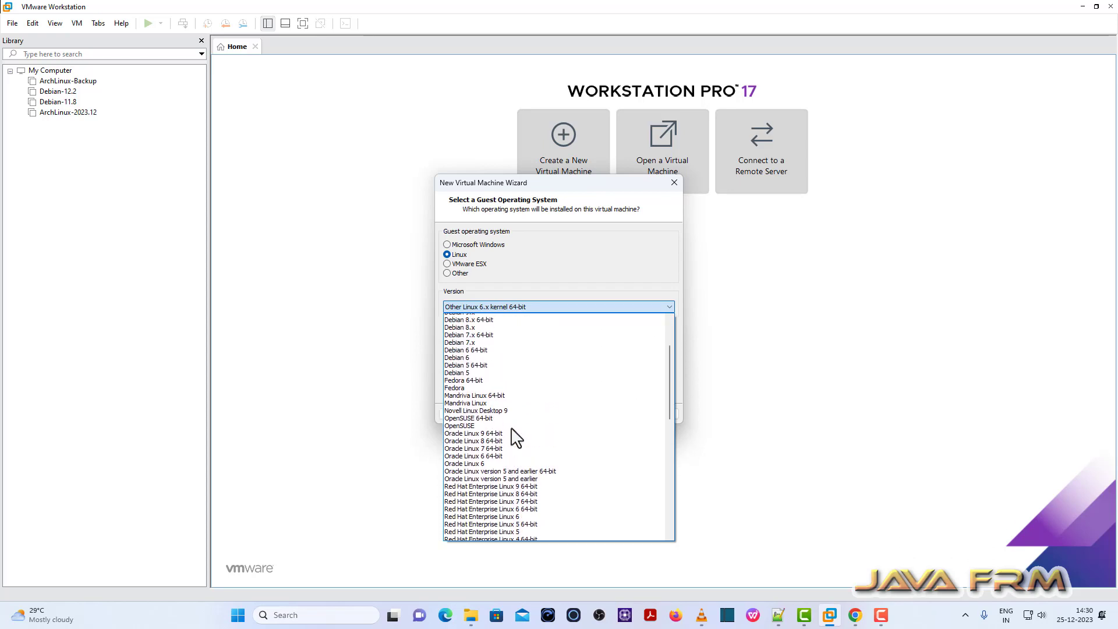
scroll(516, 438, "down", 20)
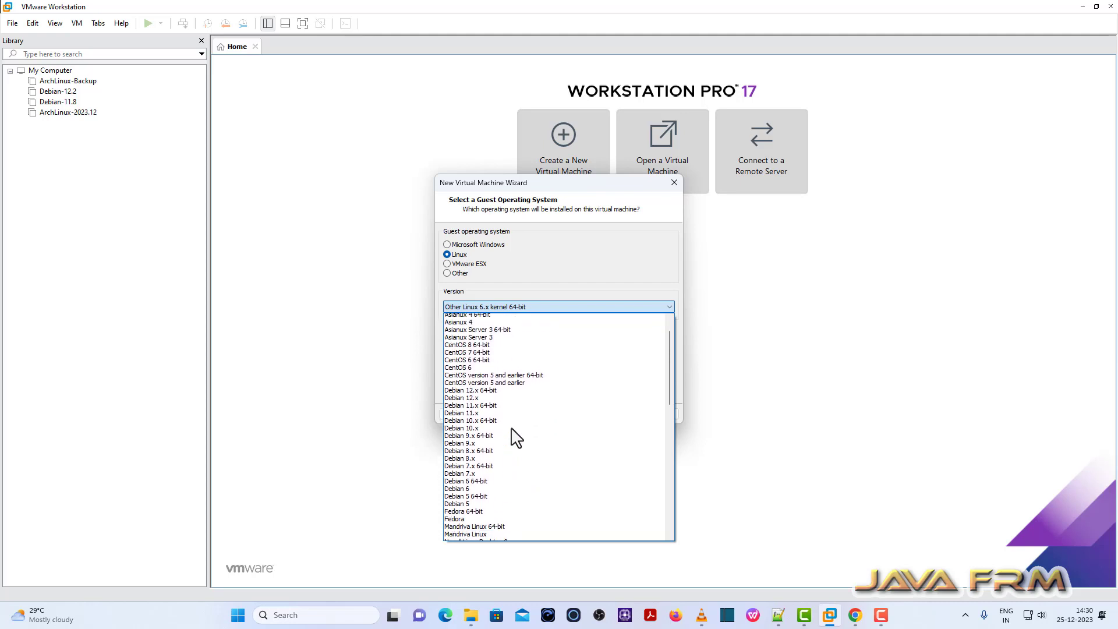
scroll(511, 430, "down", 5)
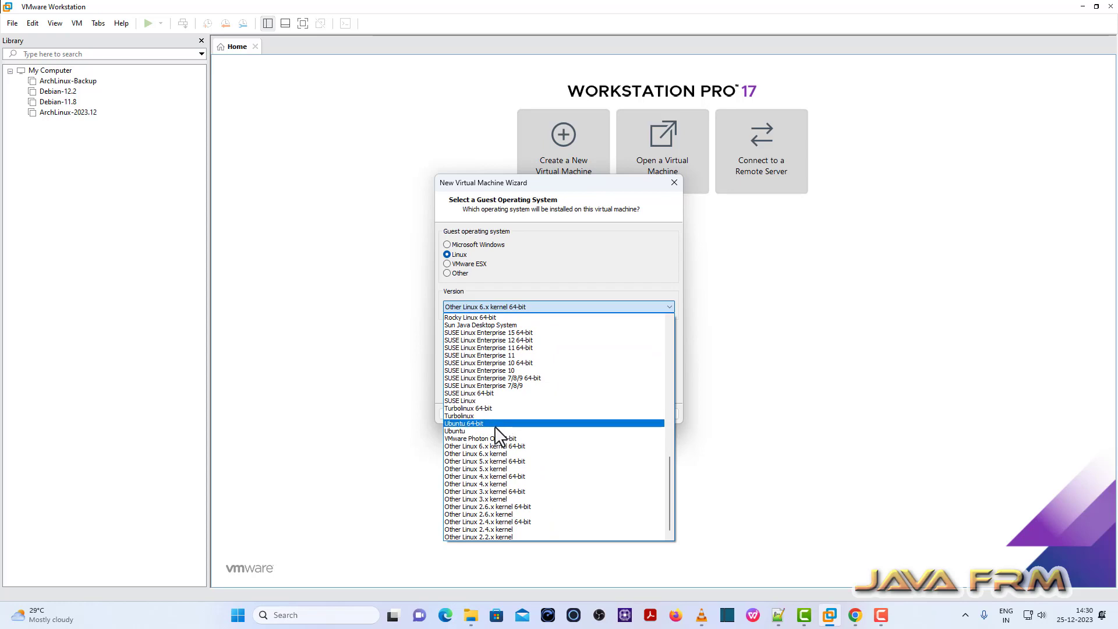
left_click(481, 425)
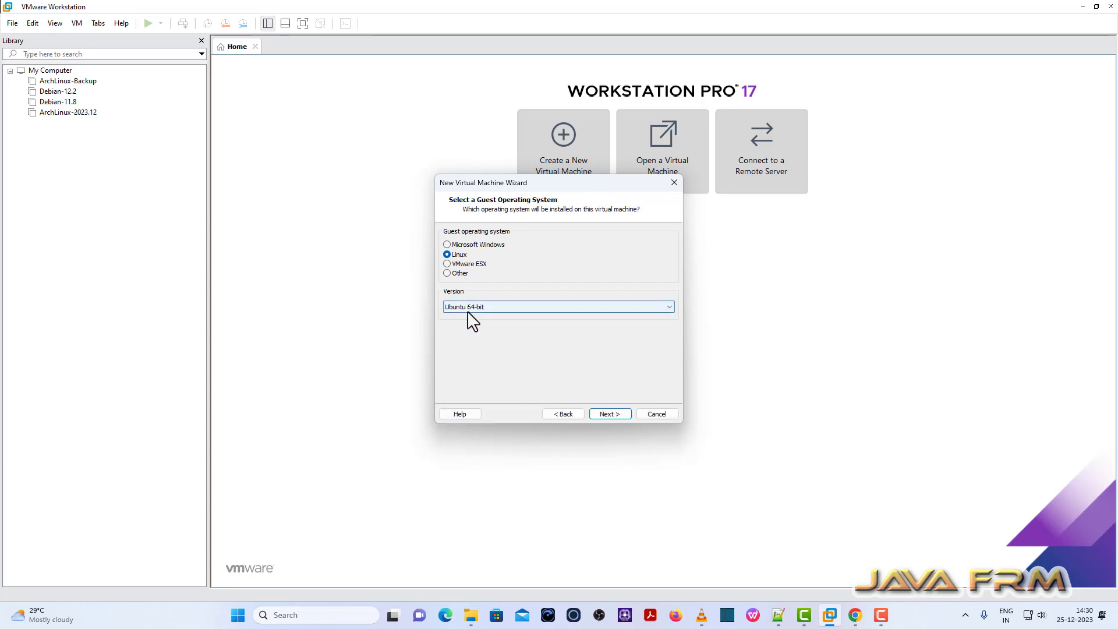
Name the virtual machine LinuxMint-21.
left_click(609, 414)
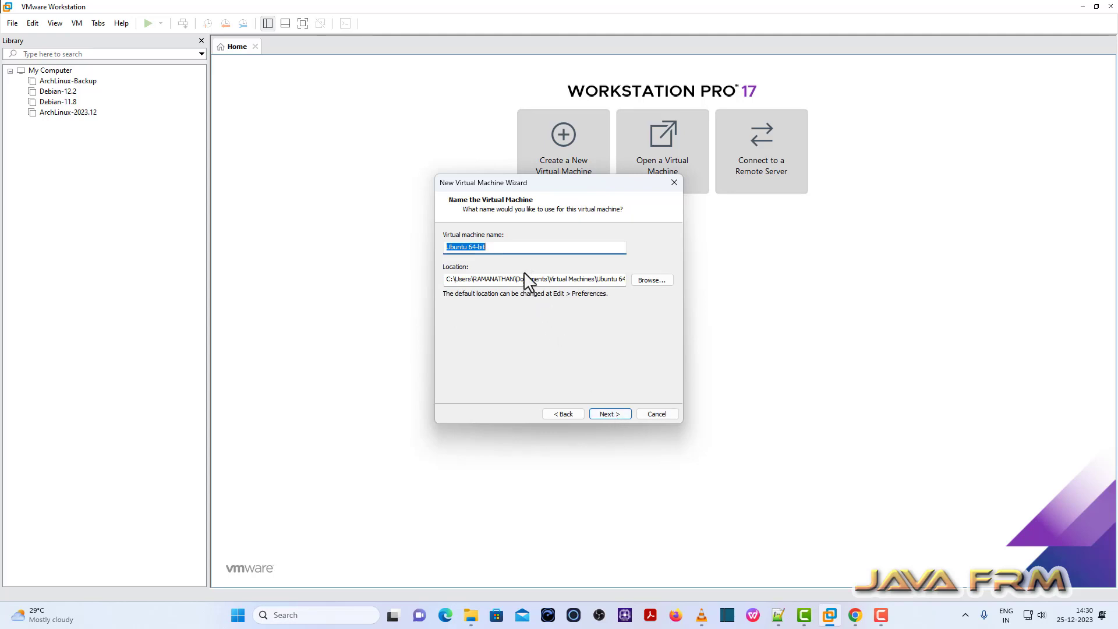
type("LinuxMint-21")
left_click_drag(492, 247, 407, 250)
key("ctrl+c")
Set the storage location to E:\VMWare-Vms\LinuxMint-21.
left_click(658, 284)
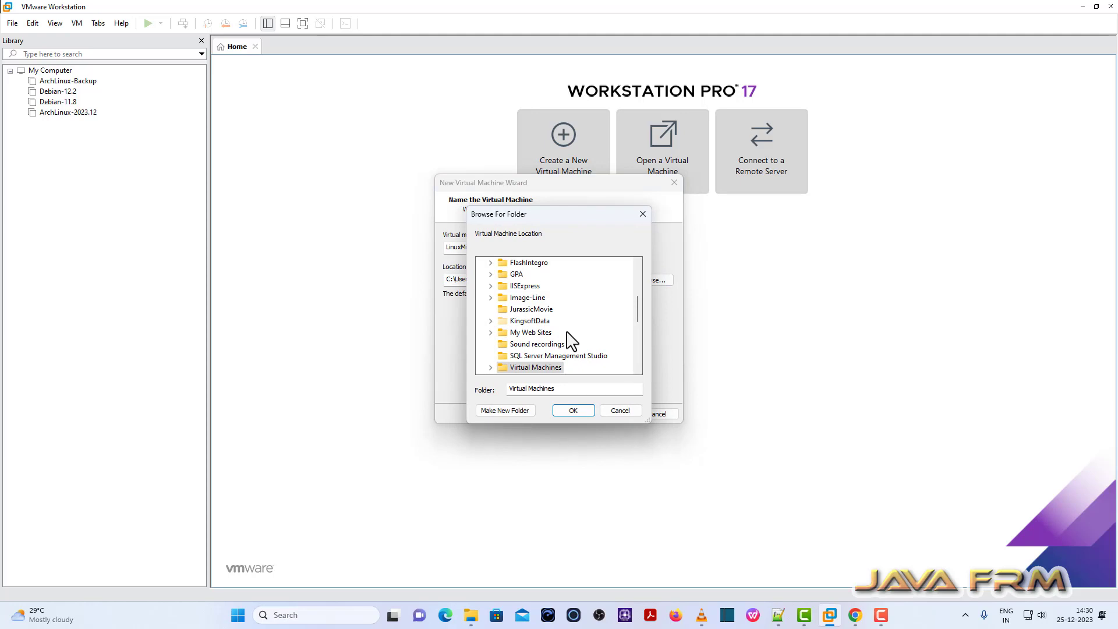
scroll(570, 342, "down", 5)
left_click(480, 356)
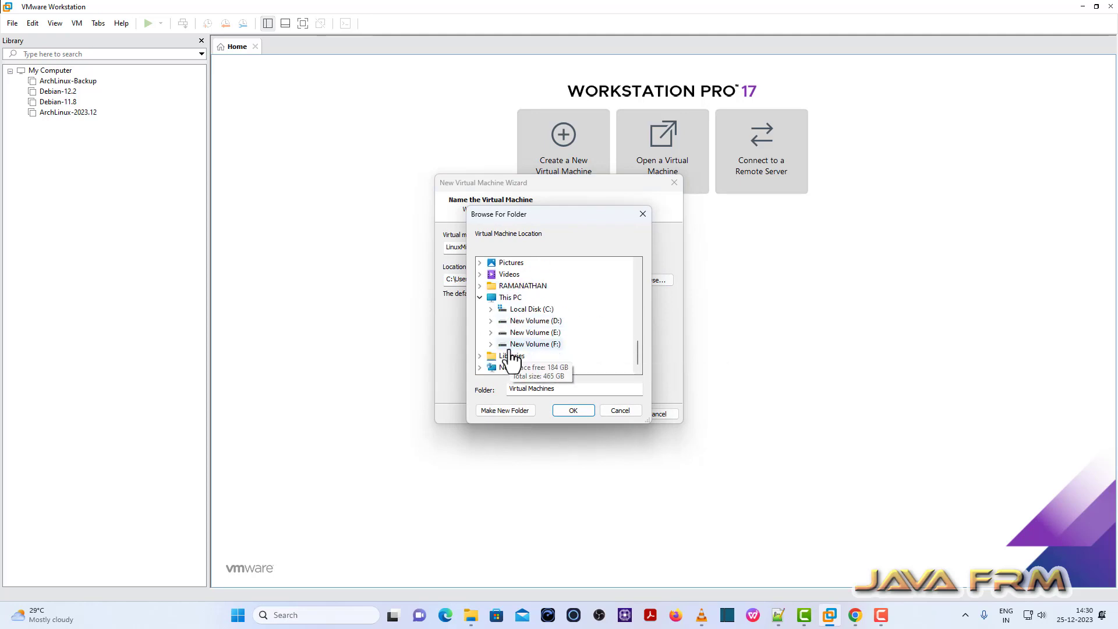
double_click(529, 343)
scroll(508, 344, "down", 2)
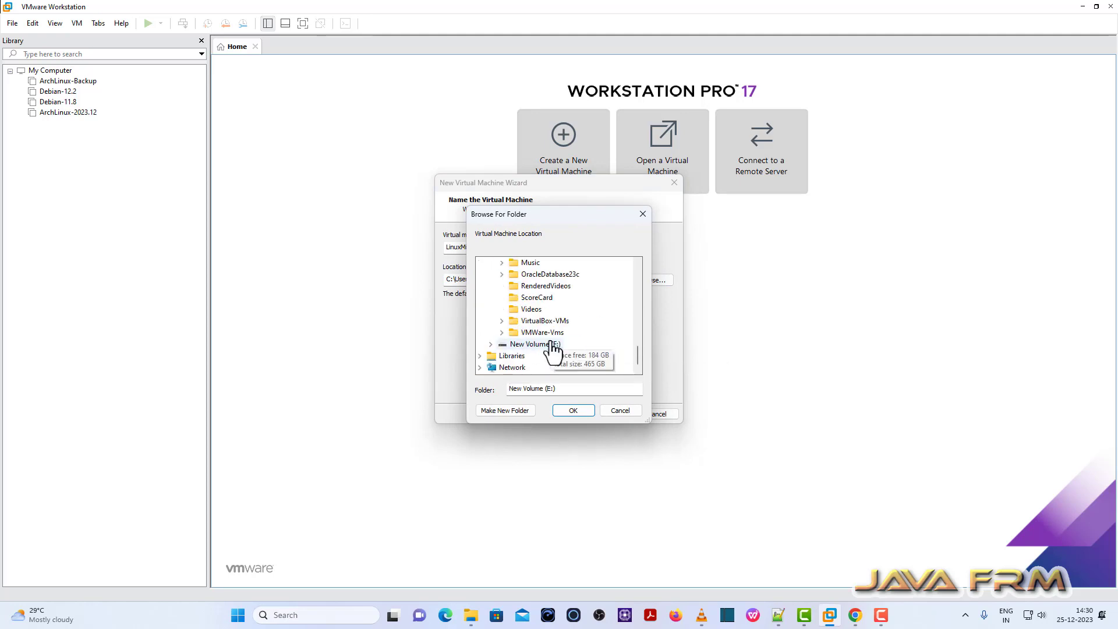
double_click(542, 332)
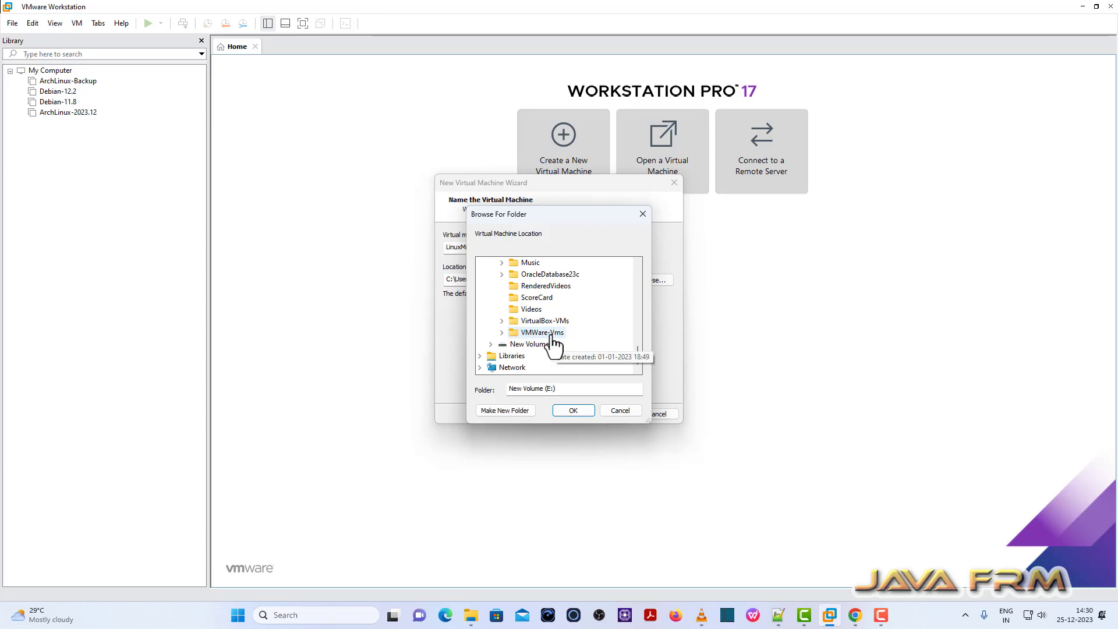
left_click(579, 410)
left_click(499, 278)
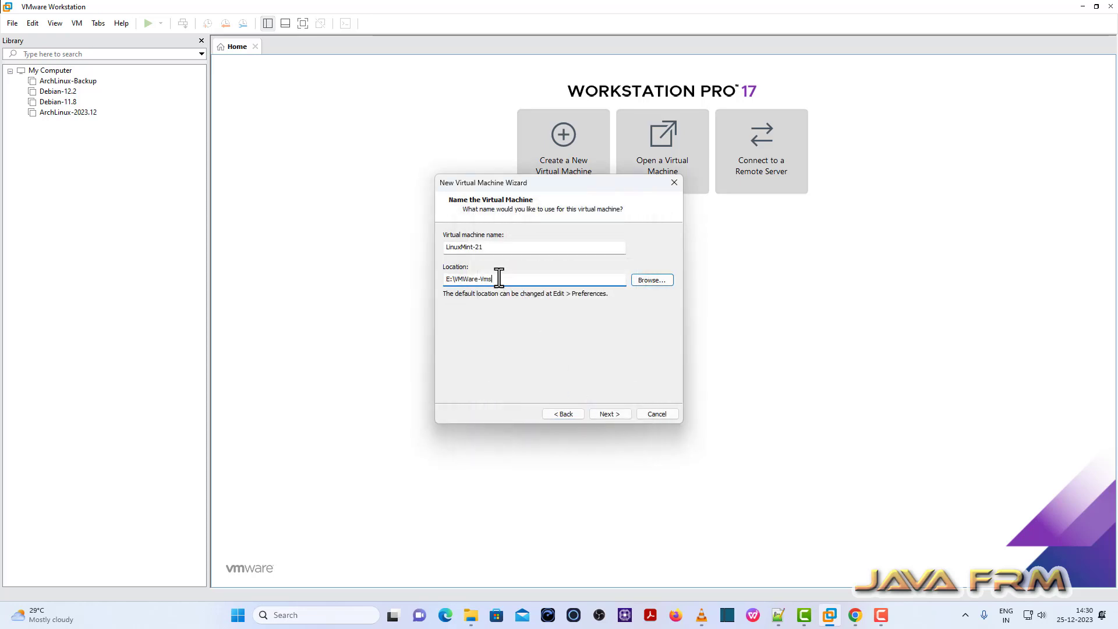
type("\\")
key("ctrl+v")
Keep the 40 GB virtual disk stored as a single file.
left_click(624, 411)
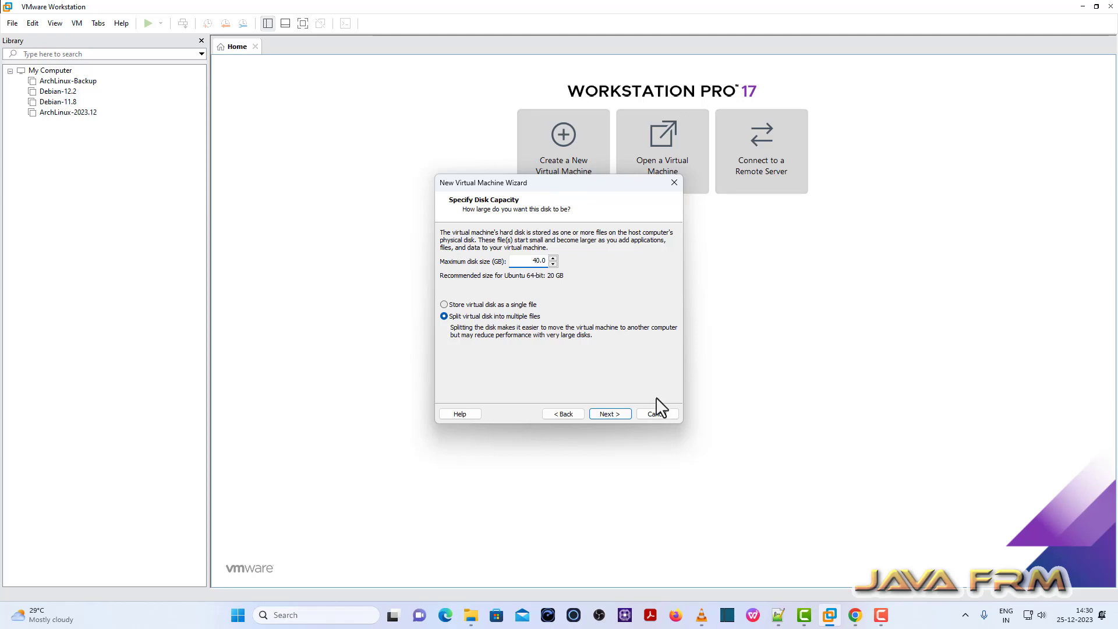
left_click(489, 305)
left_click(603, 413)
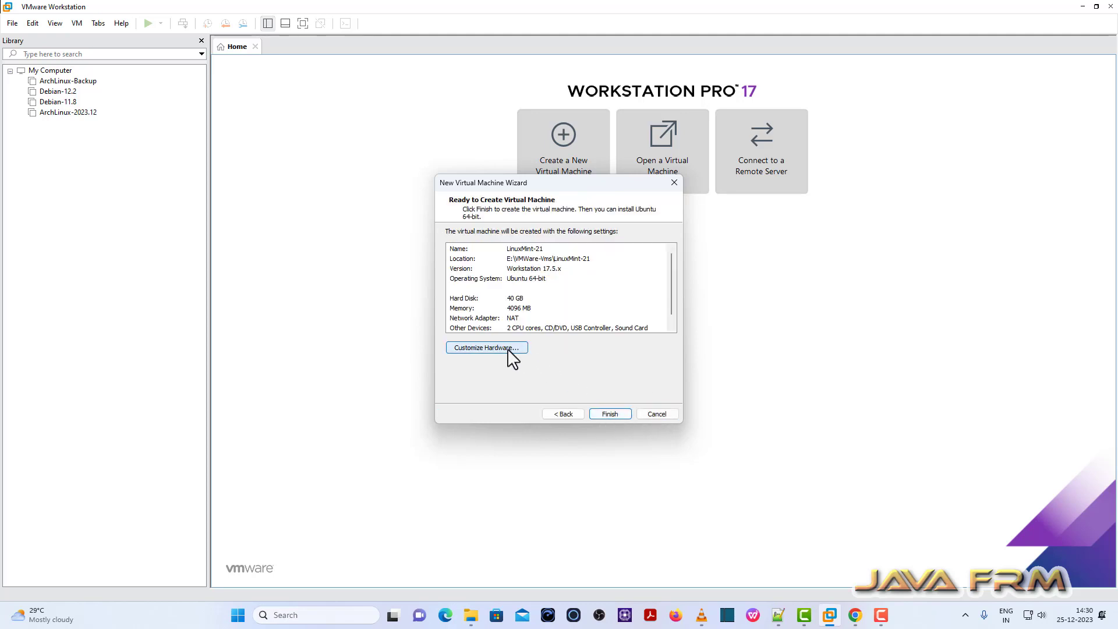
Set the virtual machine's memory to 8192 MB.
left_click(508, 349)
double_click(647, 159)
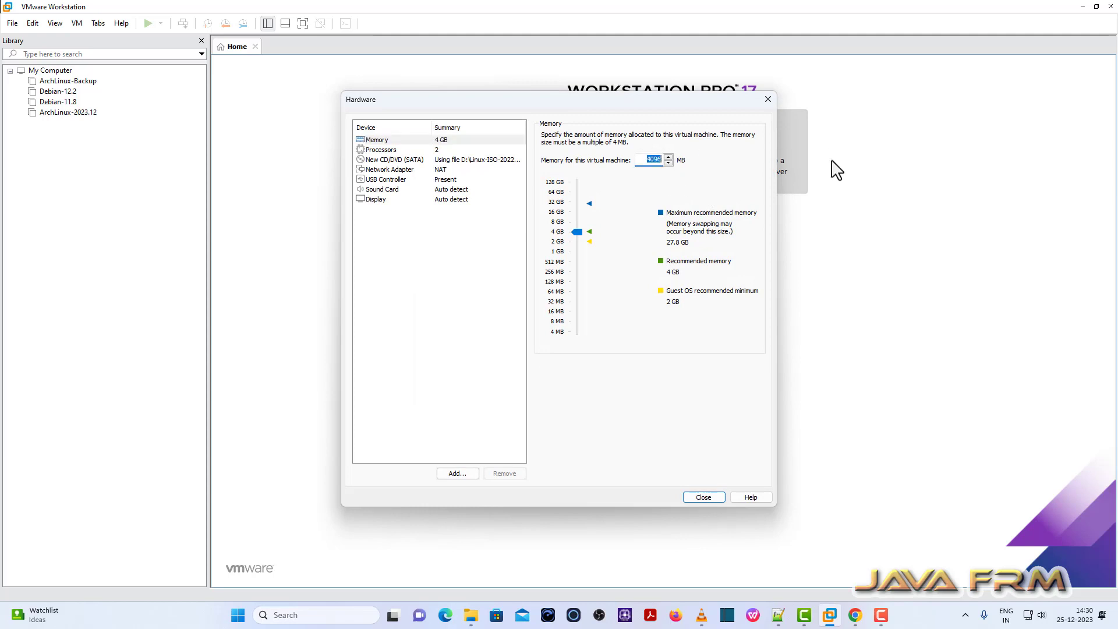
type("8192")
Use 2 cores per processor (4 total), review CD/DVD and network adapter settings.
left_click(423, 149)
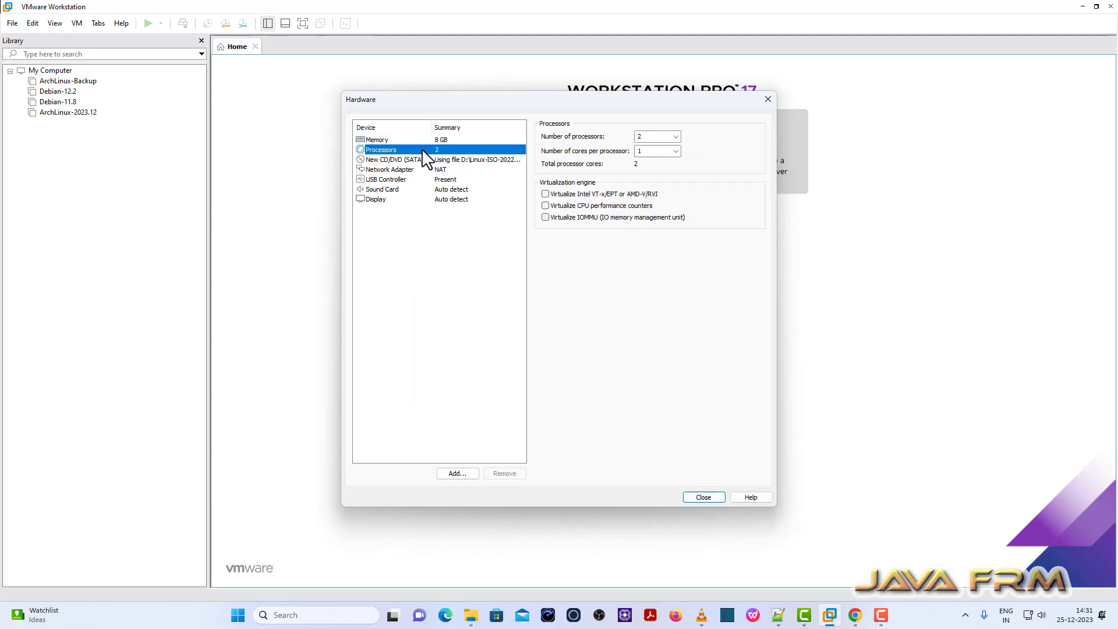
left_click(675, 151)
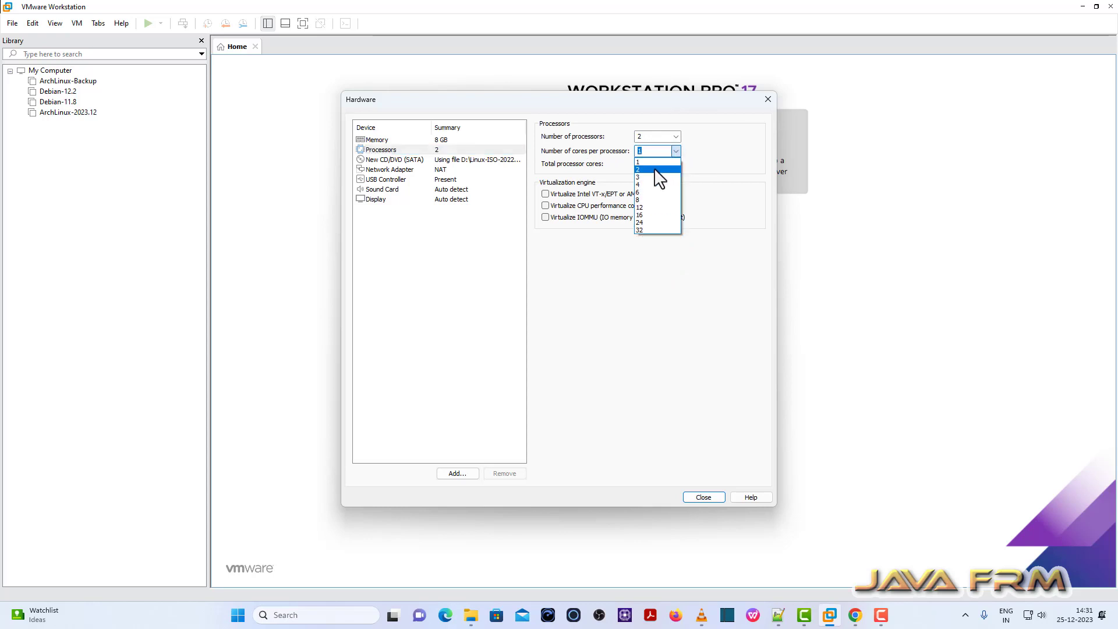
left_click(656, 170)
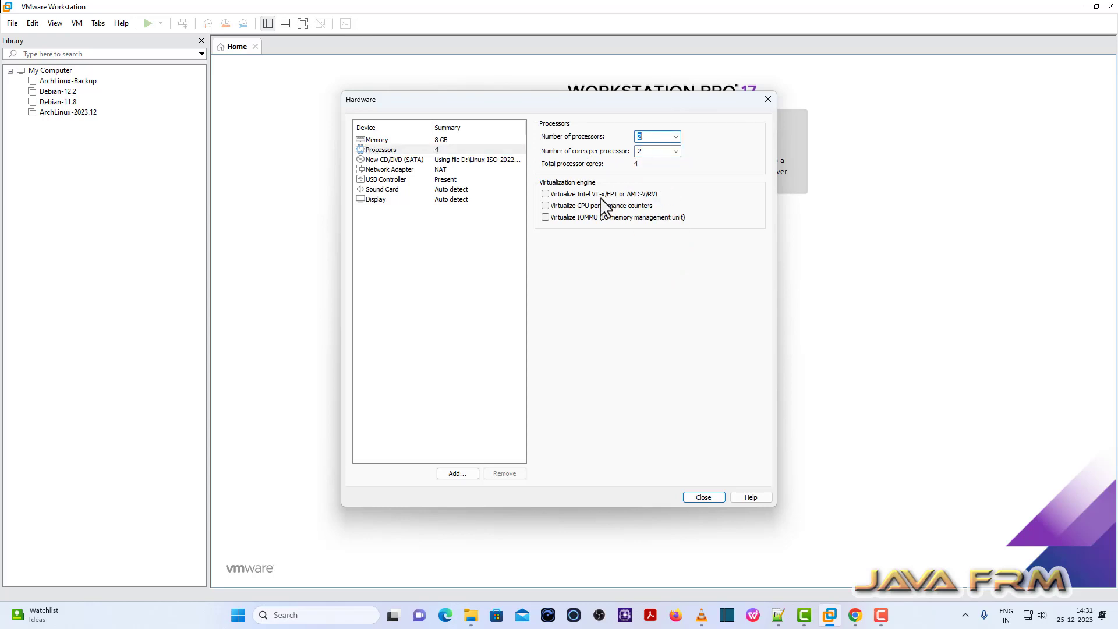
left_click(399, 161)
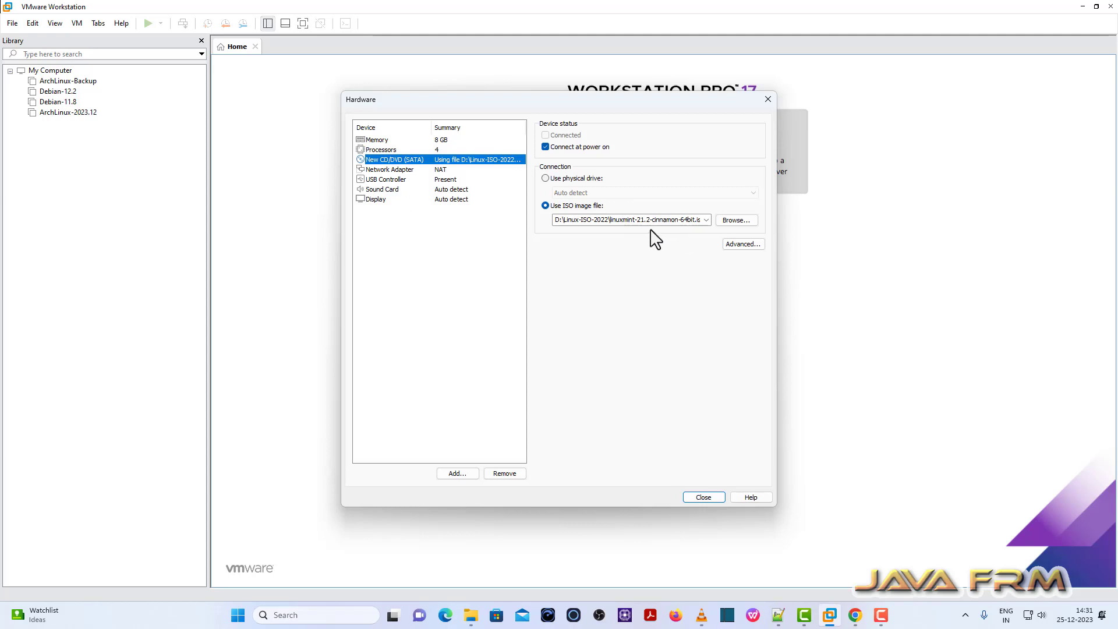
left_click(386, 170)
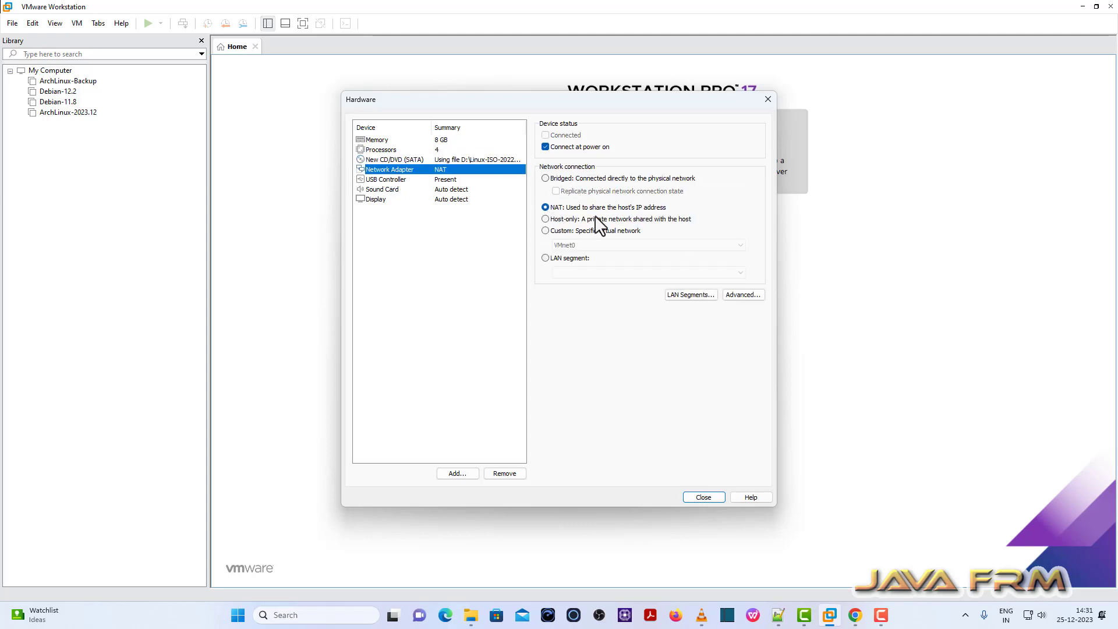
left_click(702, 497)
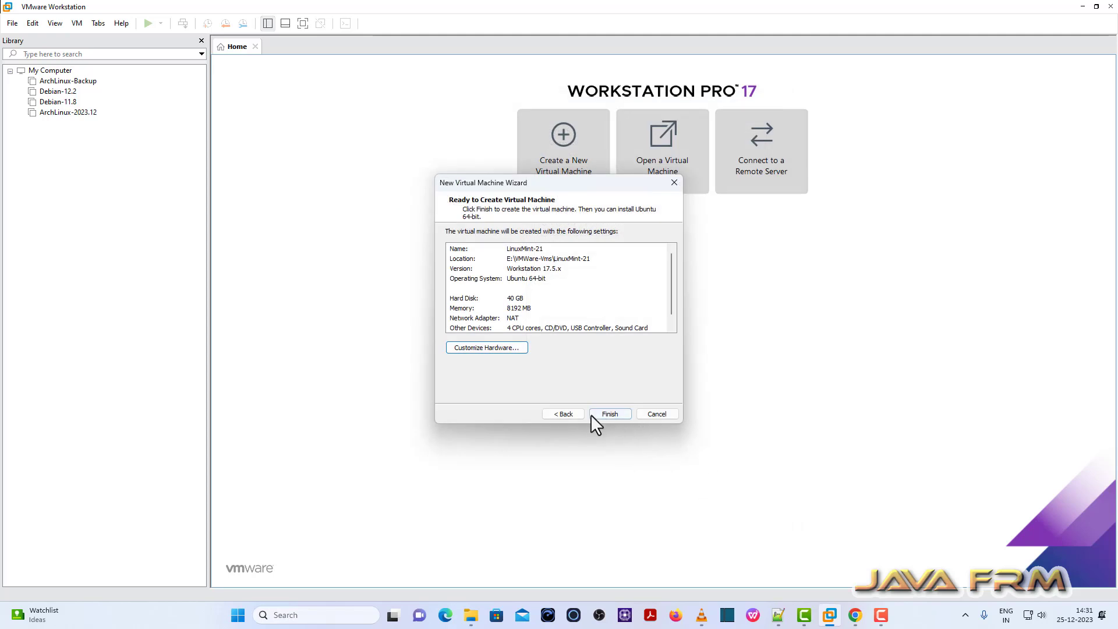
Finish the wizard and power on LinuxMint-21 to its GRUB boot menu.
left_click(610, 414)
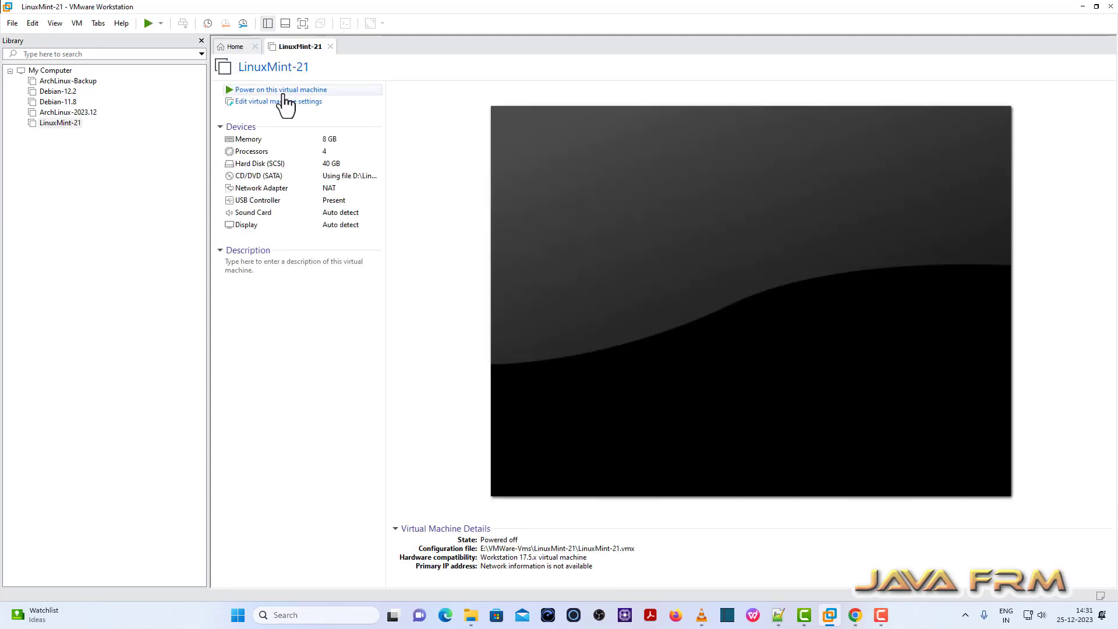
left_click(285, 90)
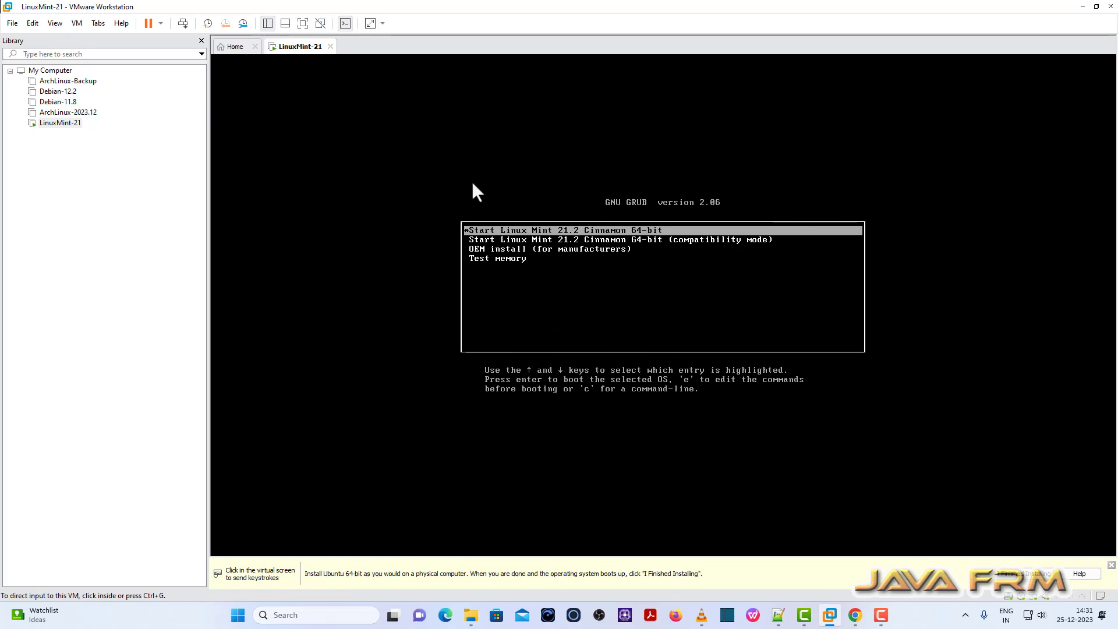
Boot Linux Mint full screen, keeping English language, English (US) keyboard and no codecs.
left_click(303, 23)
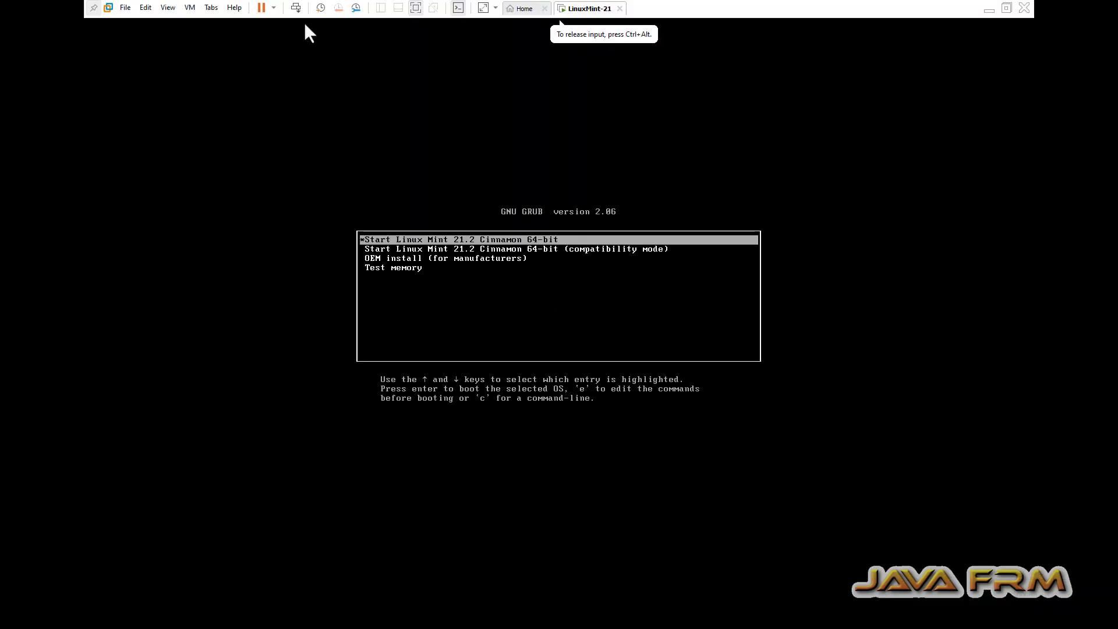
key("Return")
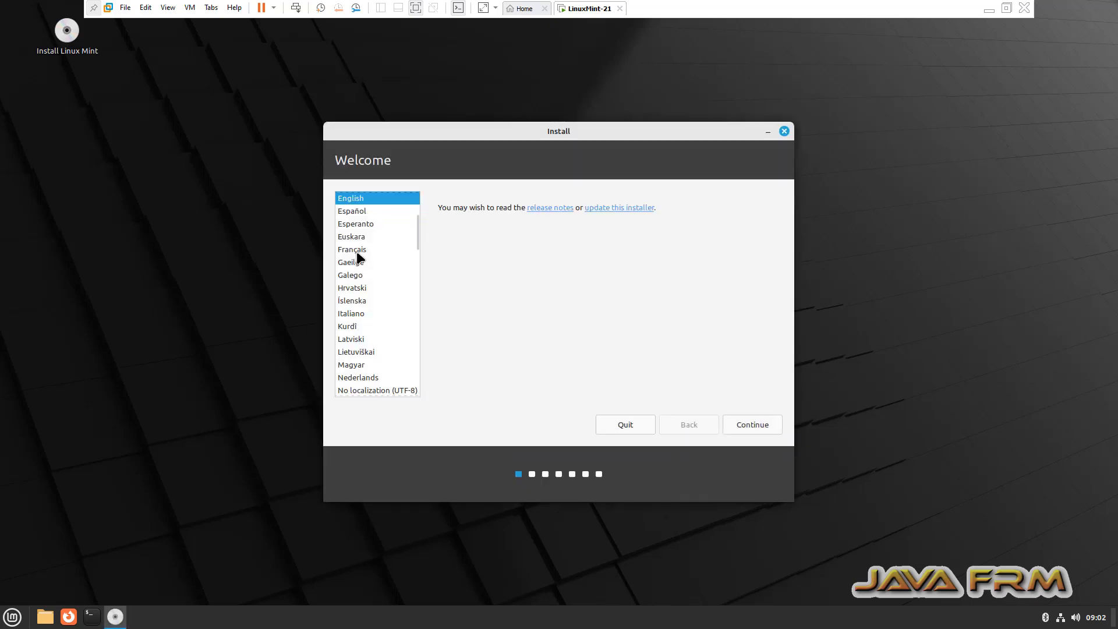
left_click(763, 426)
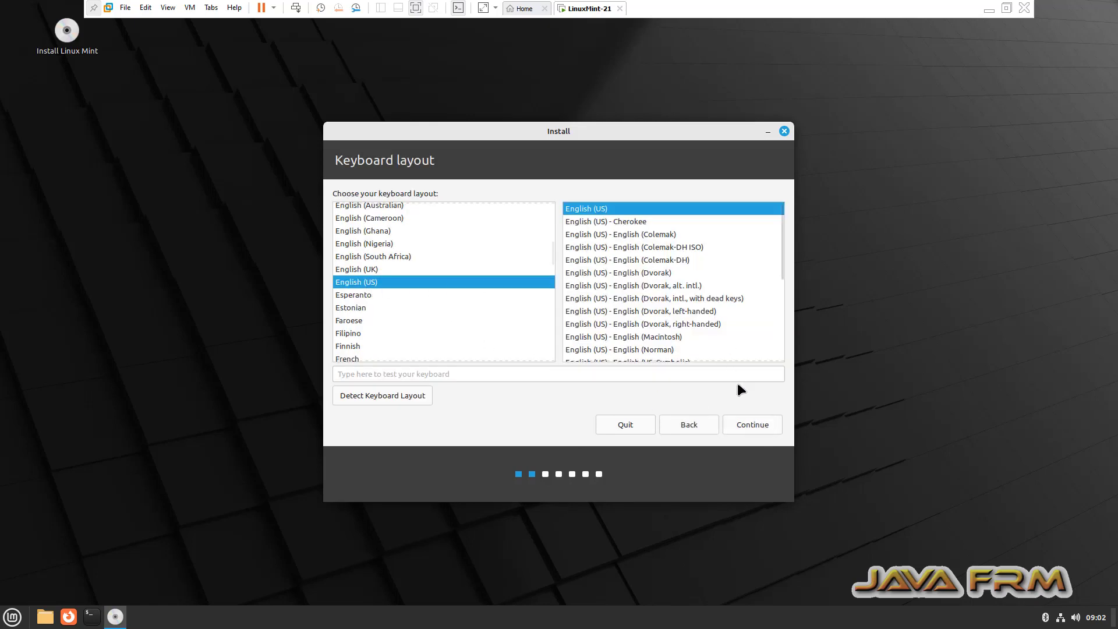
left_click(753, 425)
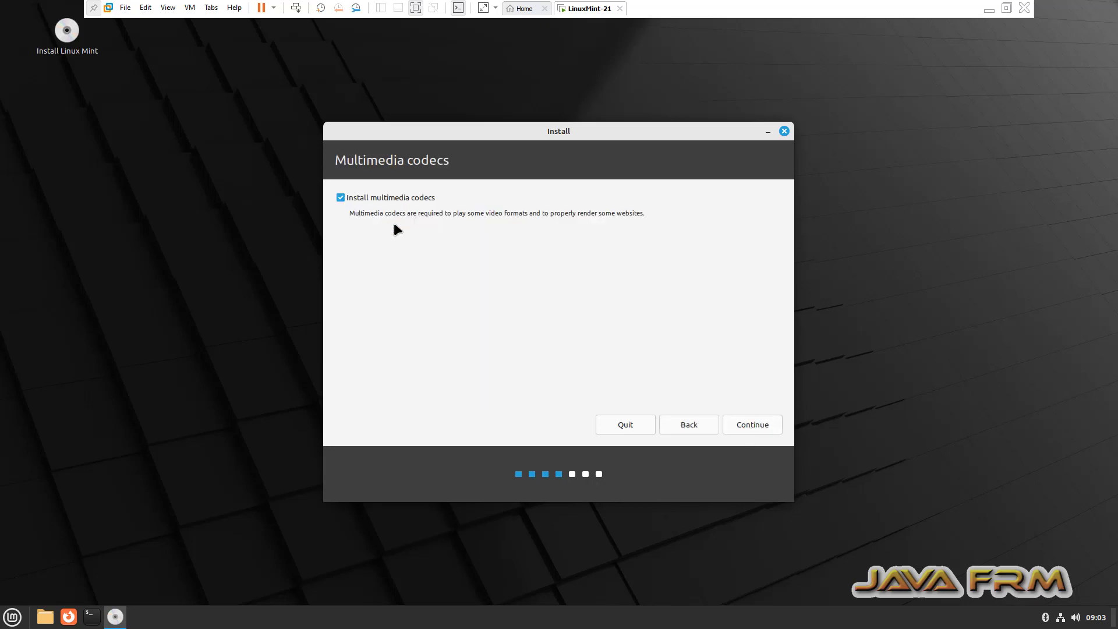
left_click(754, 427)
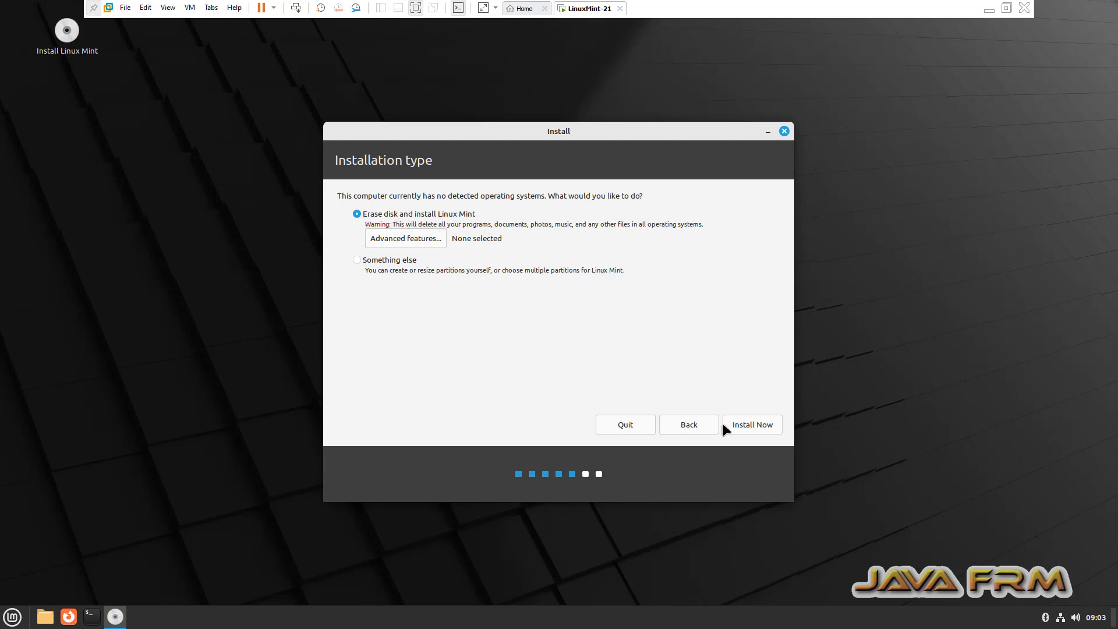
Install by erasing the whole disk and accept Kolkata as the location.
left_click(757, 425)
left_click(733, 385)
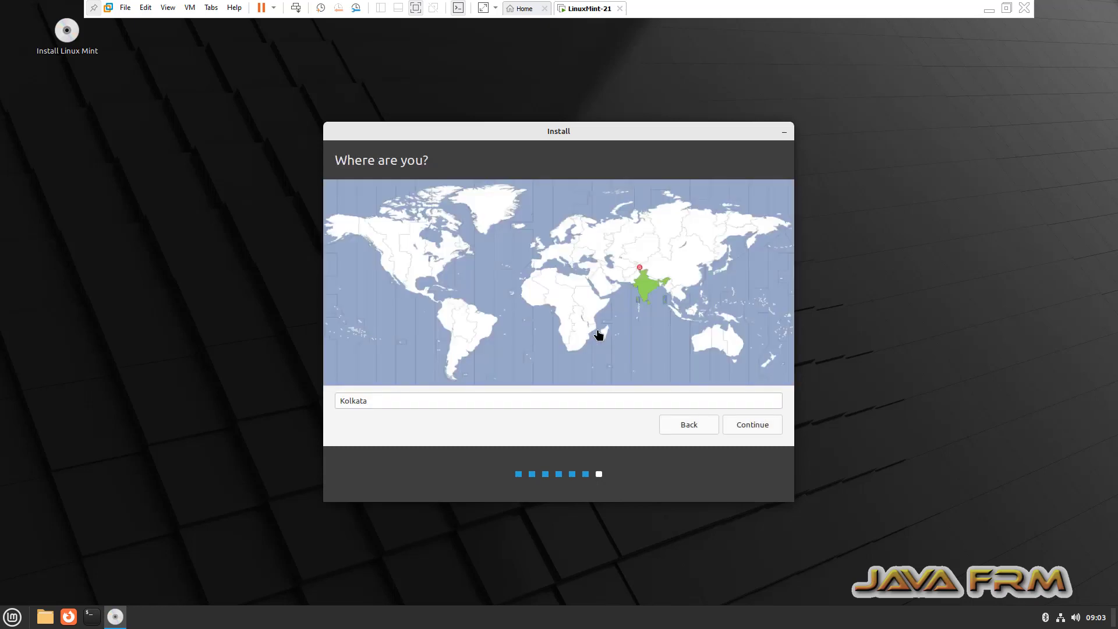
left_click(750, 427)
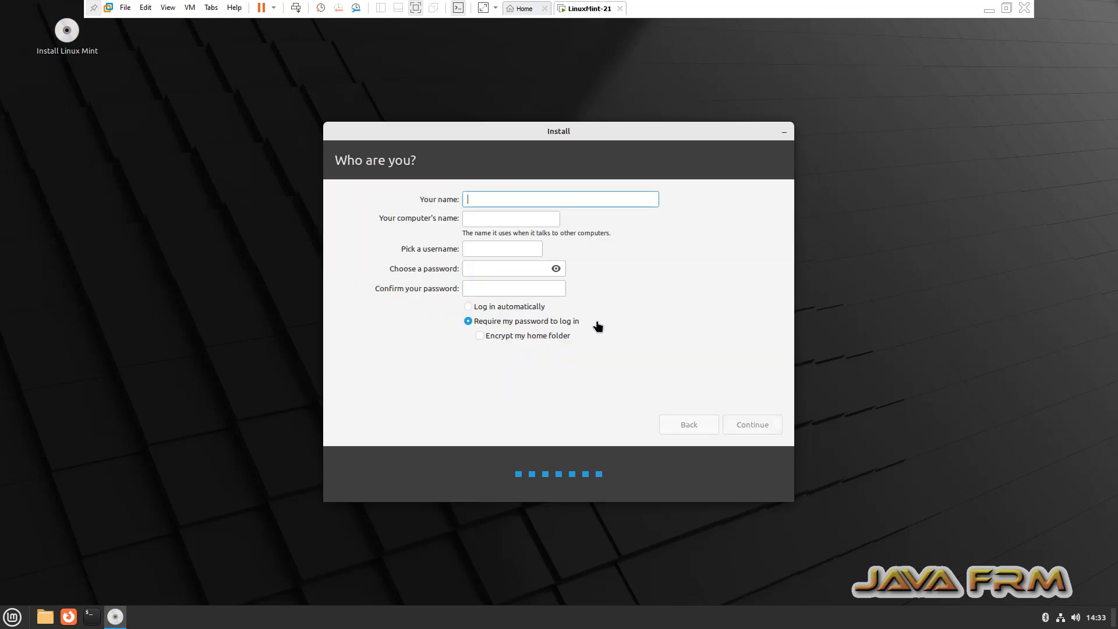
Enter the user's name, computer name Linuxmint-21 and the password twice, then start installing.
type("javafrm")
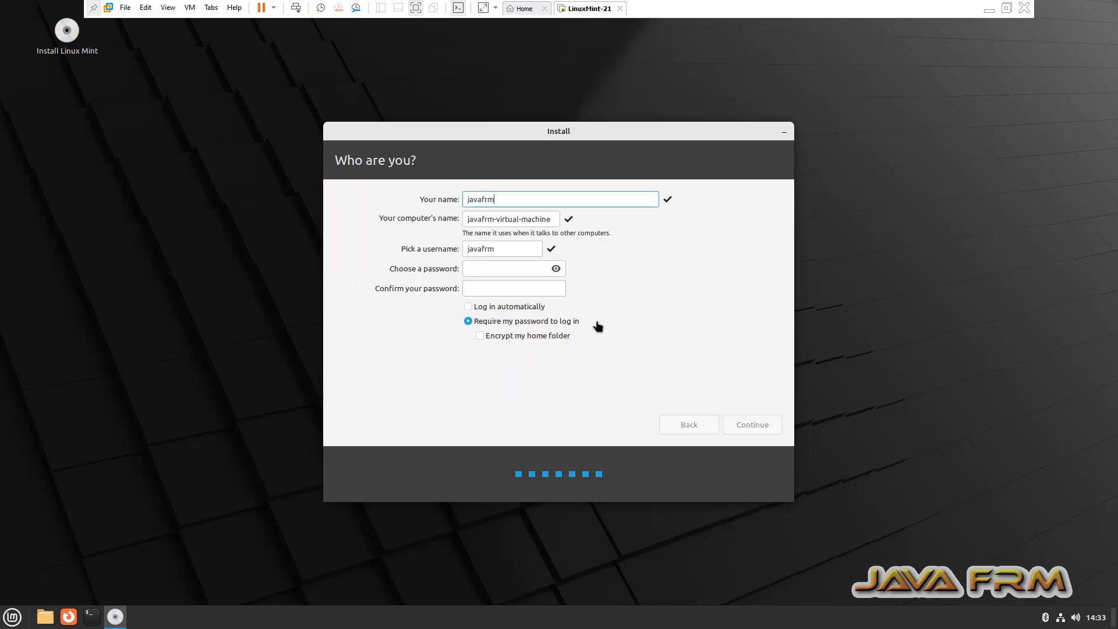
key("Tab")
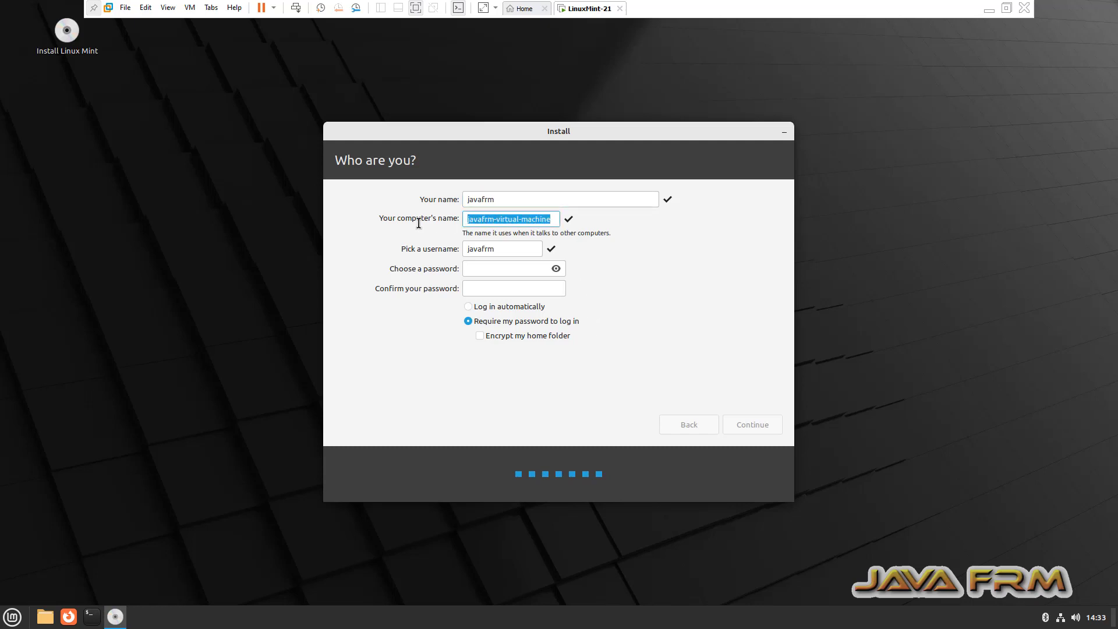
type("Linuxmint")
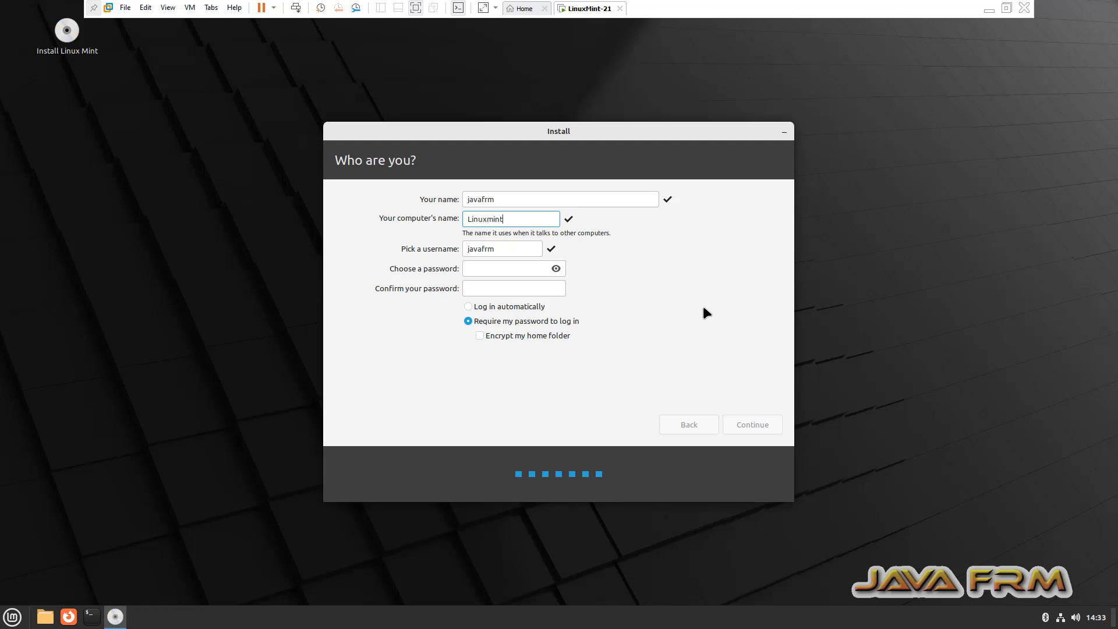
type("-21●●●●●●●●●●")
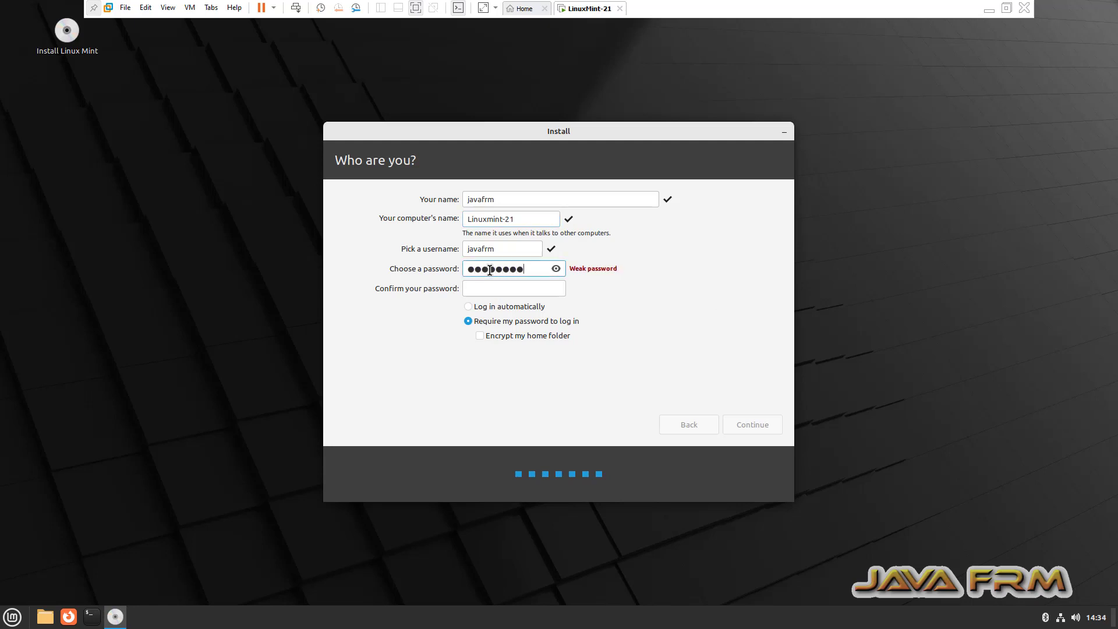
left_click(485, 290)
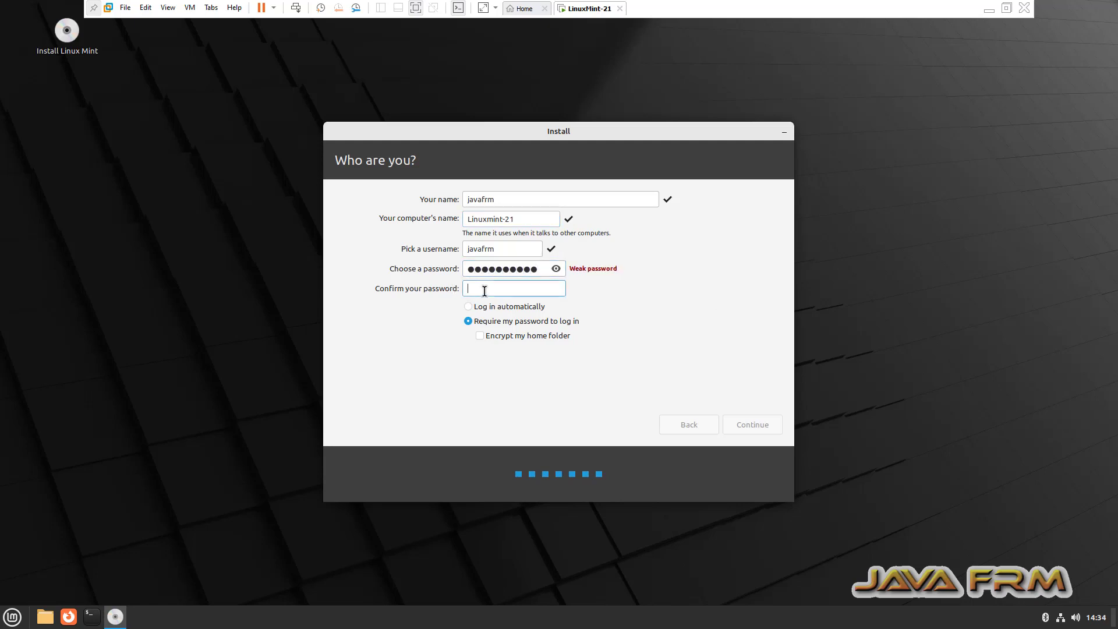
type("●●●●●●●●●●")
left_click(767, 425)
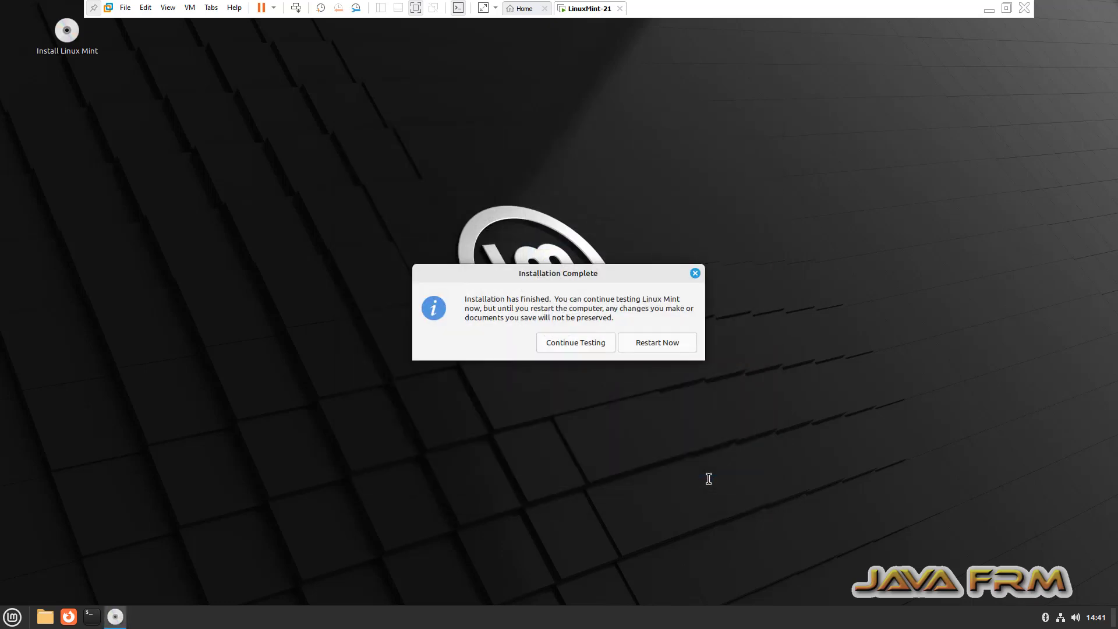
Restart into the installed Linux Mint and close its Welcome window.
left_click(655, 348)
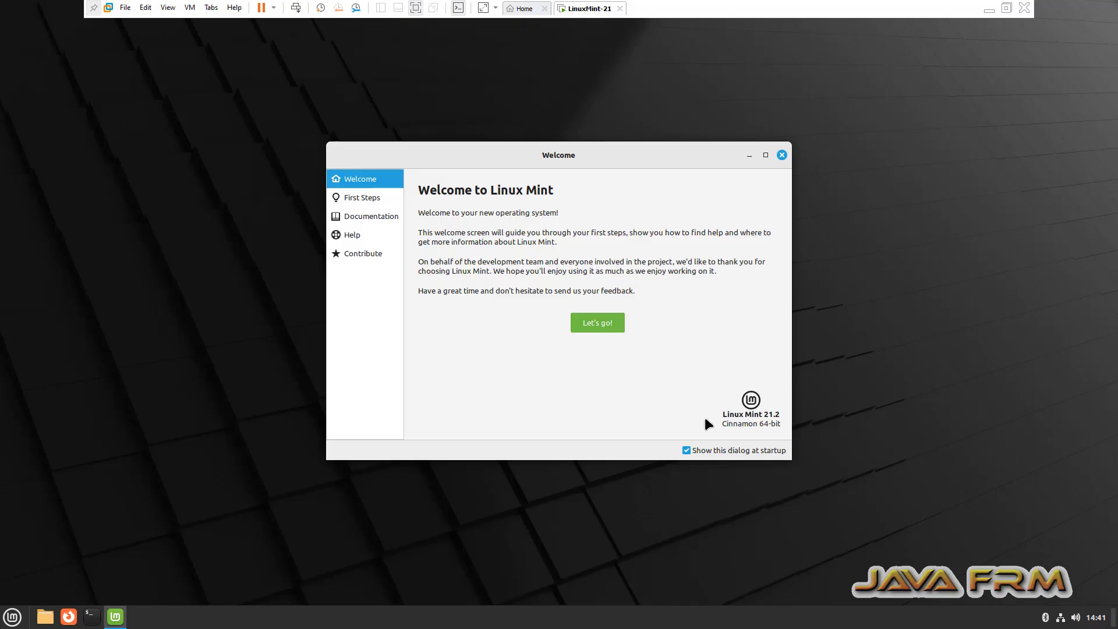
left_click(782, 155)
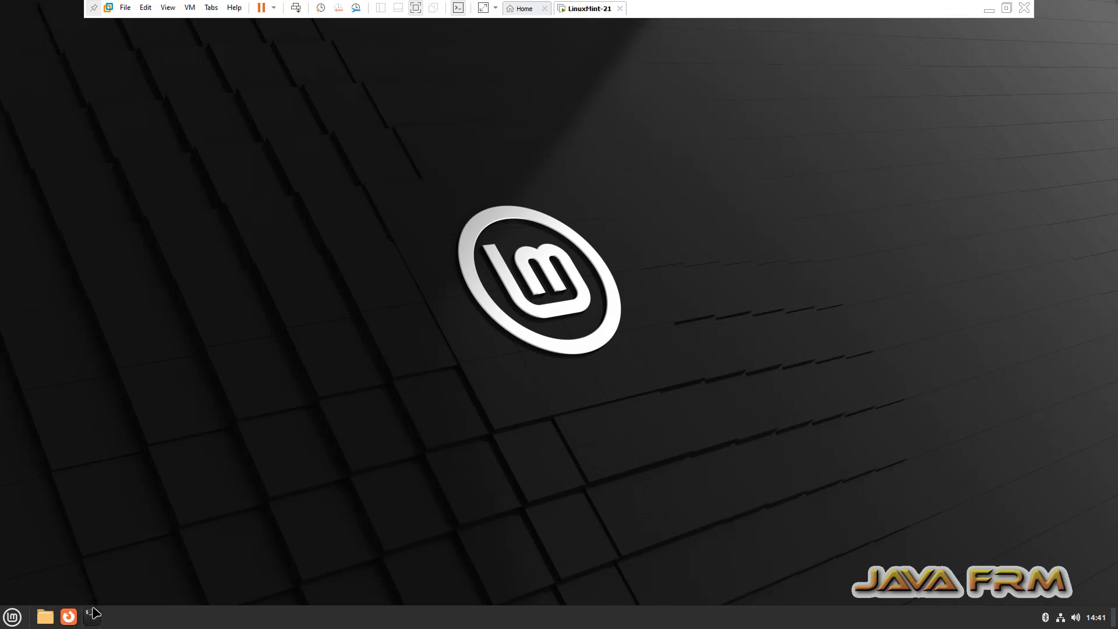
Open a terminal in the guest and run df -kh to check disk usage.
left_click(92, 621)
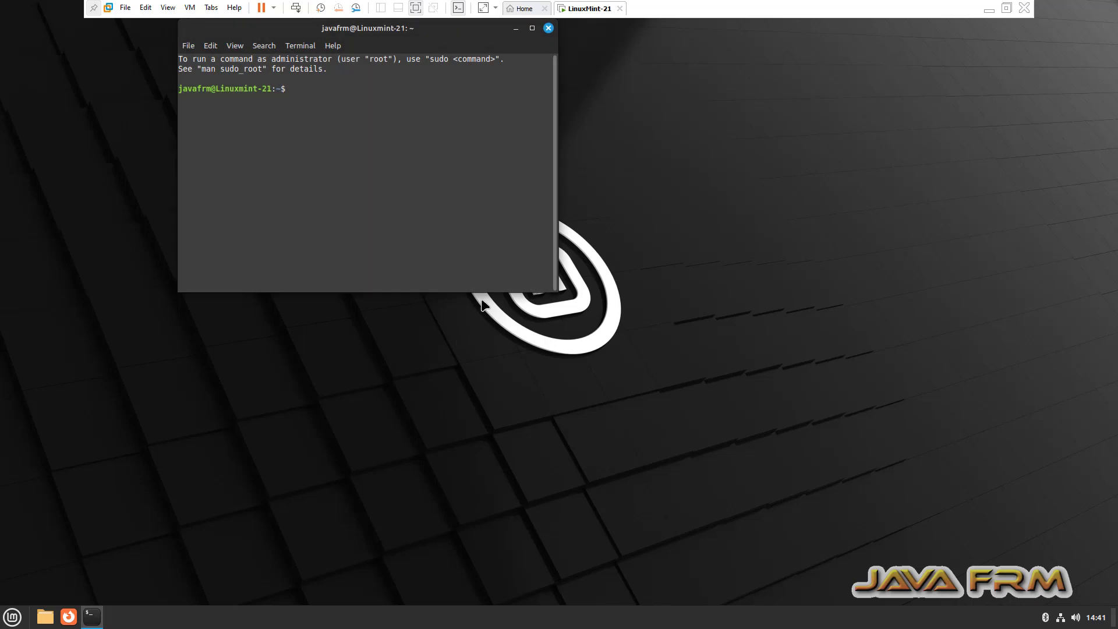
left_click_drag(461, 32, 662, 130)
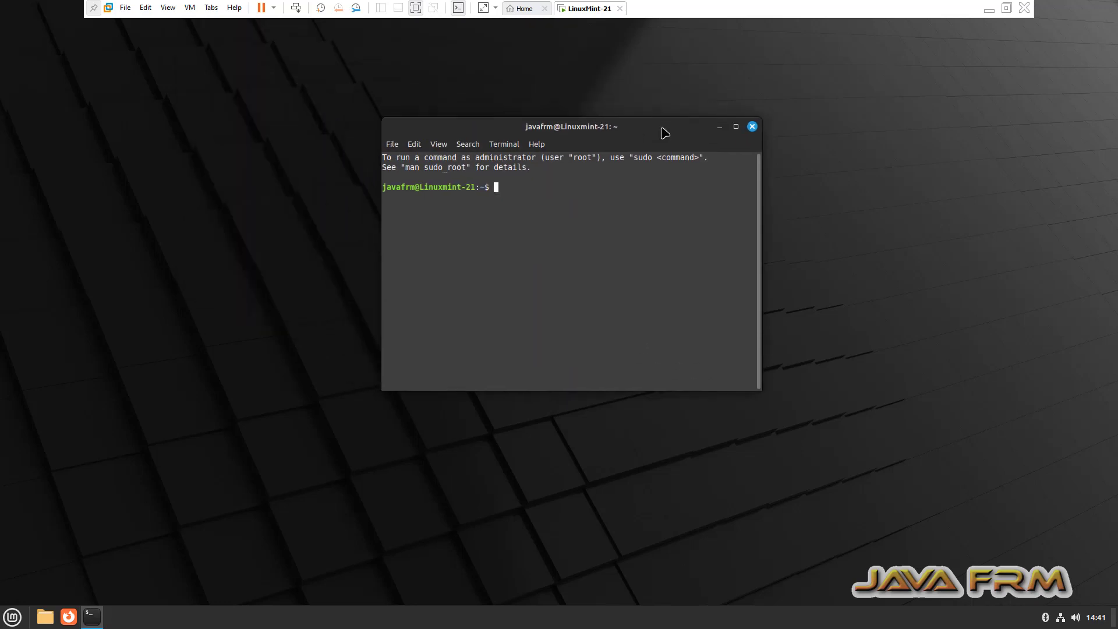
type("df -kh")
key("Return")
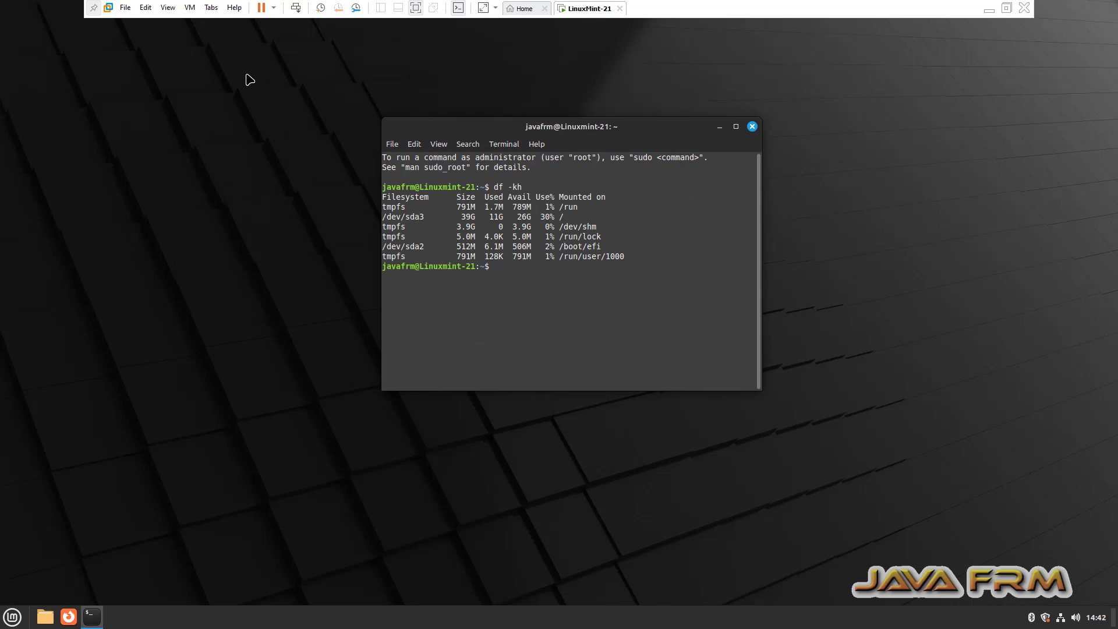
Review Guest Isolation under the VM settings' Options tab, then close the settings.
left_click(189, 7)
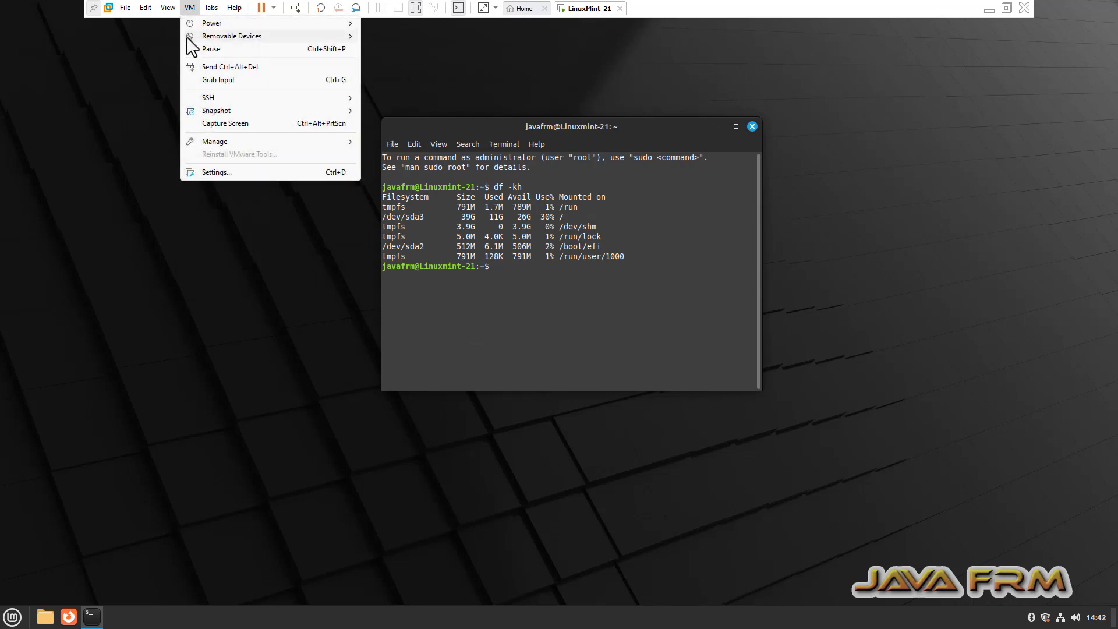
left_click(217, 173)
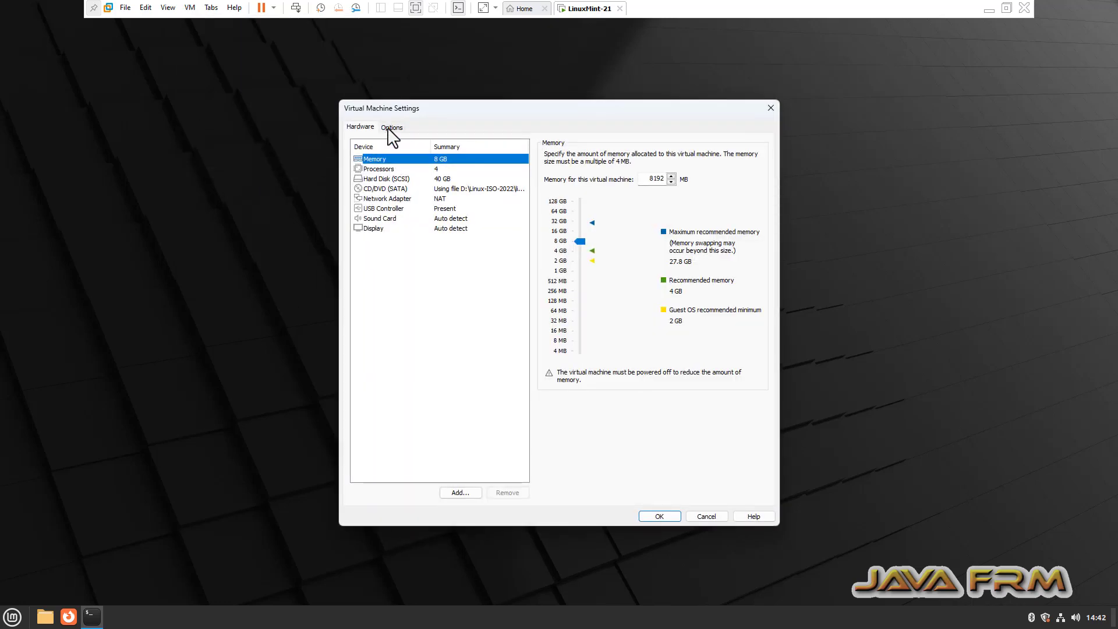
left_click(391, 127)
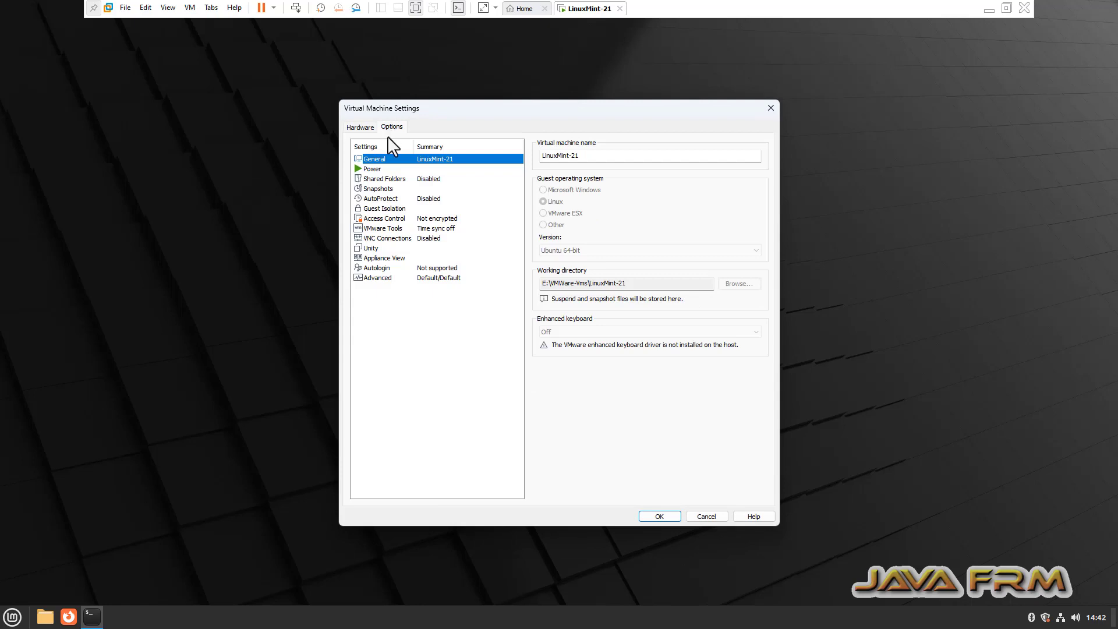
left_click(407, 208)
left_click(770, 108)
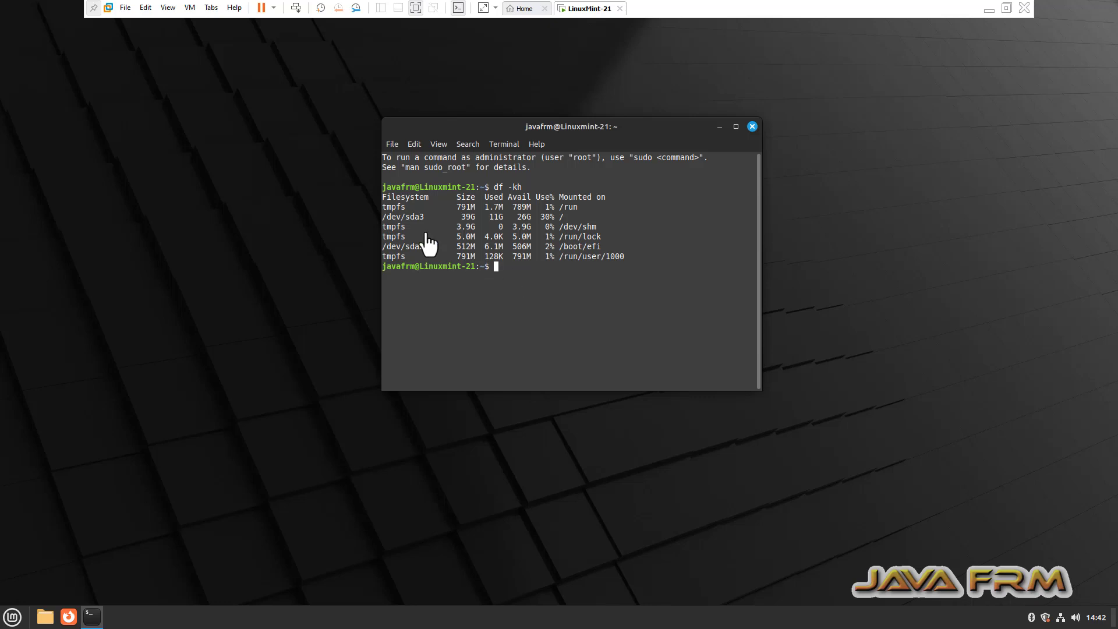
Copy the Mint terminal output into Notepad++ and add the line 'Welcome to LinuxMint 21 on VMWARE Workstation 17.5'.
left_click_drag(383, 158, 553, 297)
right_click(458, 210)
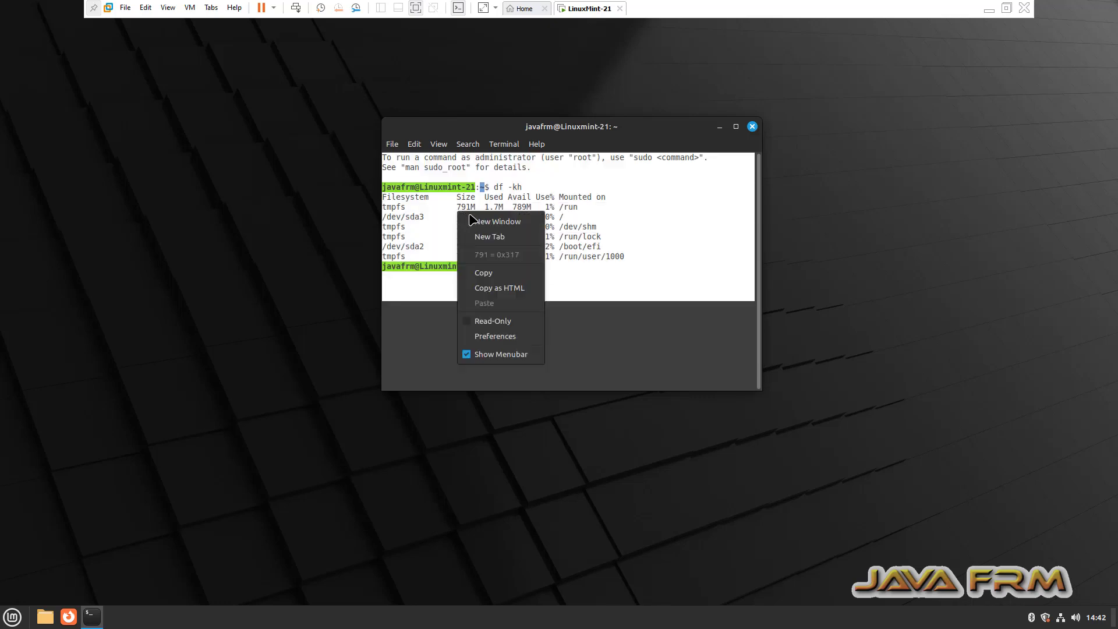
left_click(493, 273)
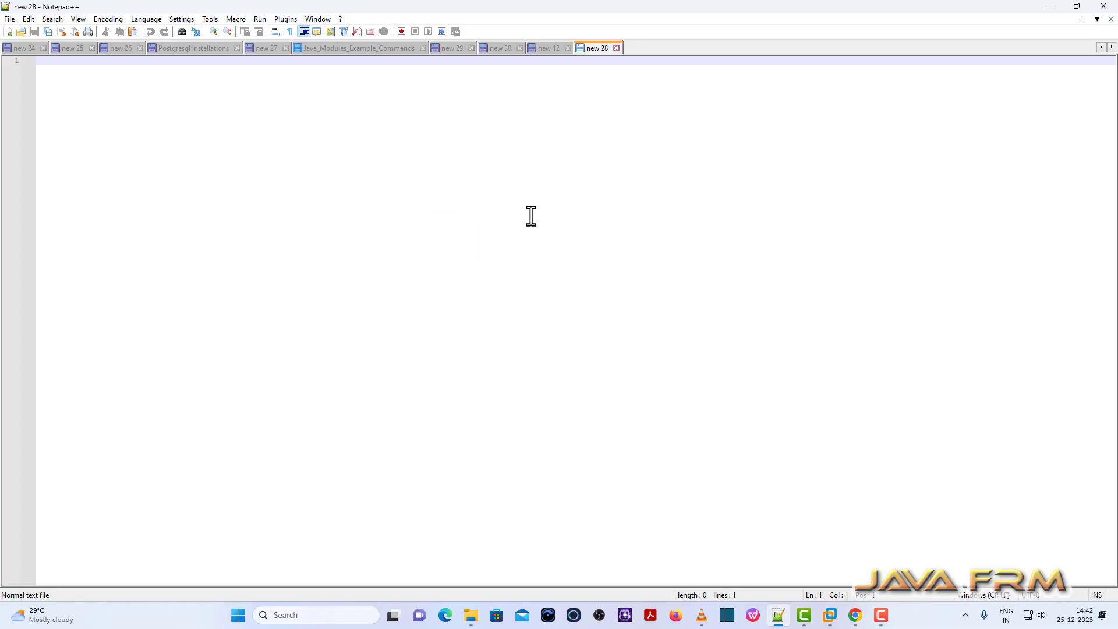
key("ctrl+v")
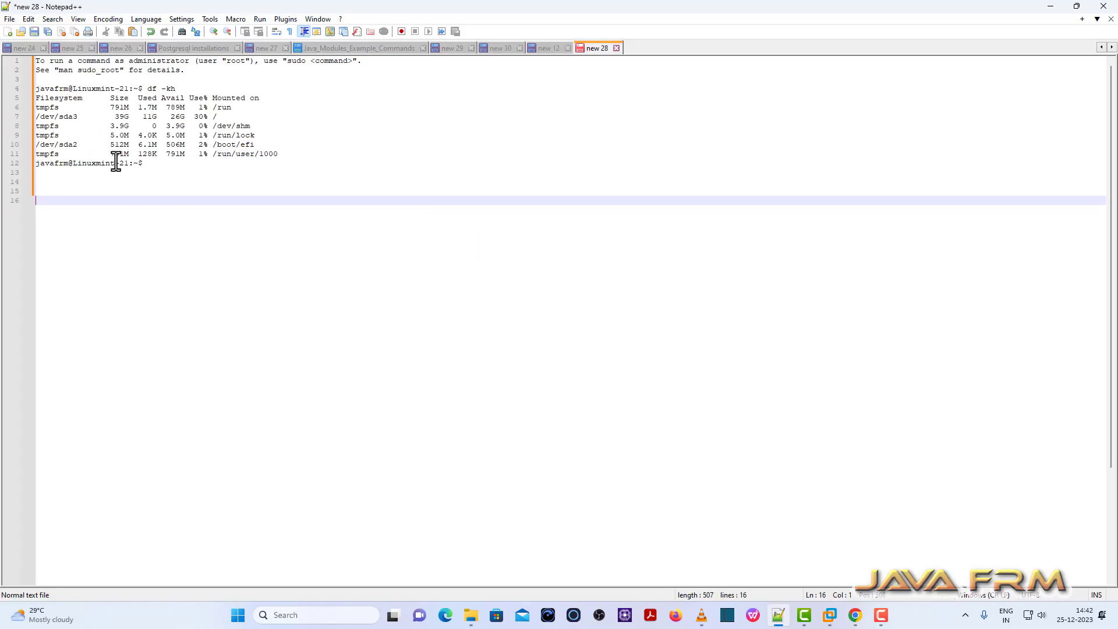
left_click(159, 168)
key("Return")
key("Return")
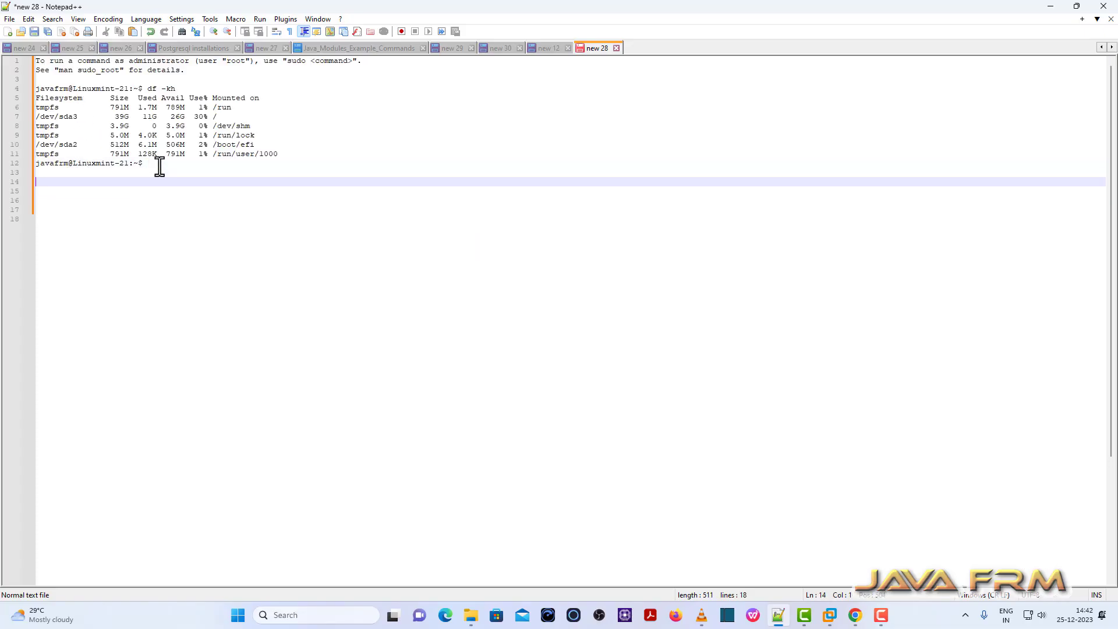
type("Welcome to LinuxMint 21 on VMWARE Workstation 17.5")
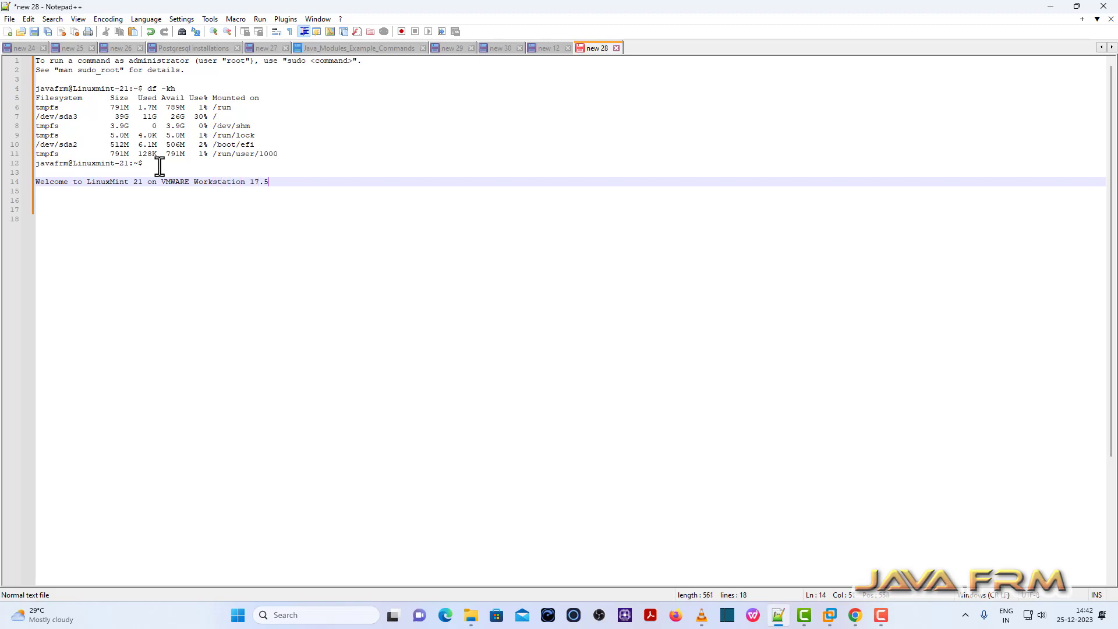
Paste the welcome line at the Mint terminal prompt, then close the terminal.
left_click_drag(286, 183, 23, 182)
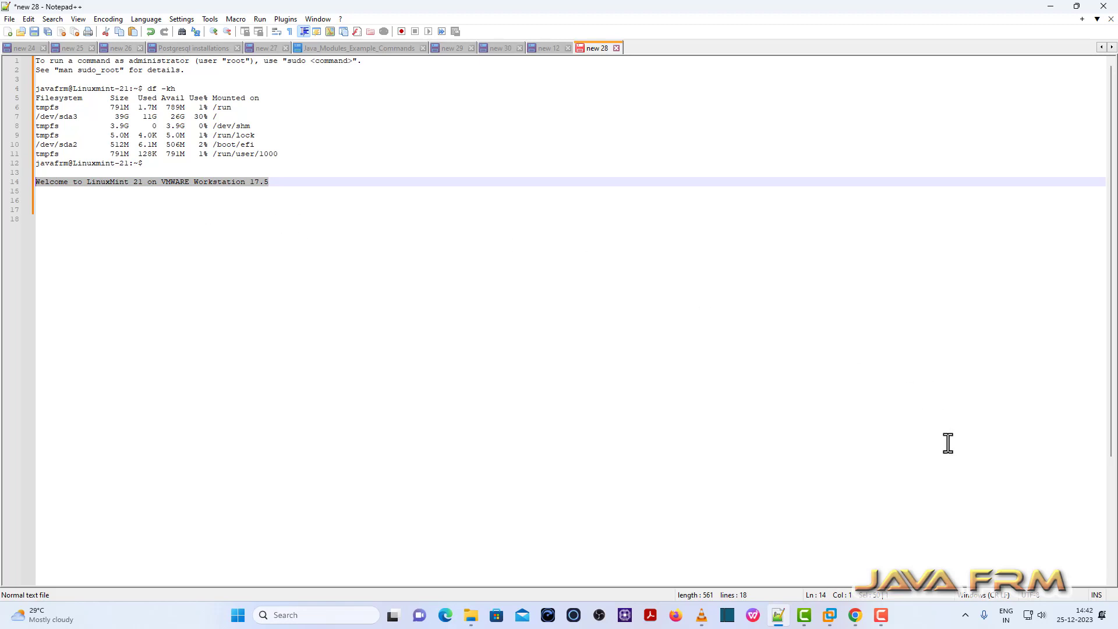
mouse_move(829, 620)
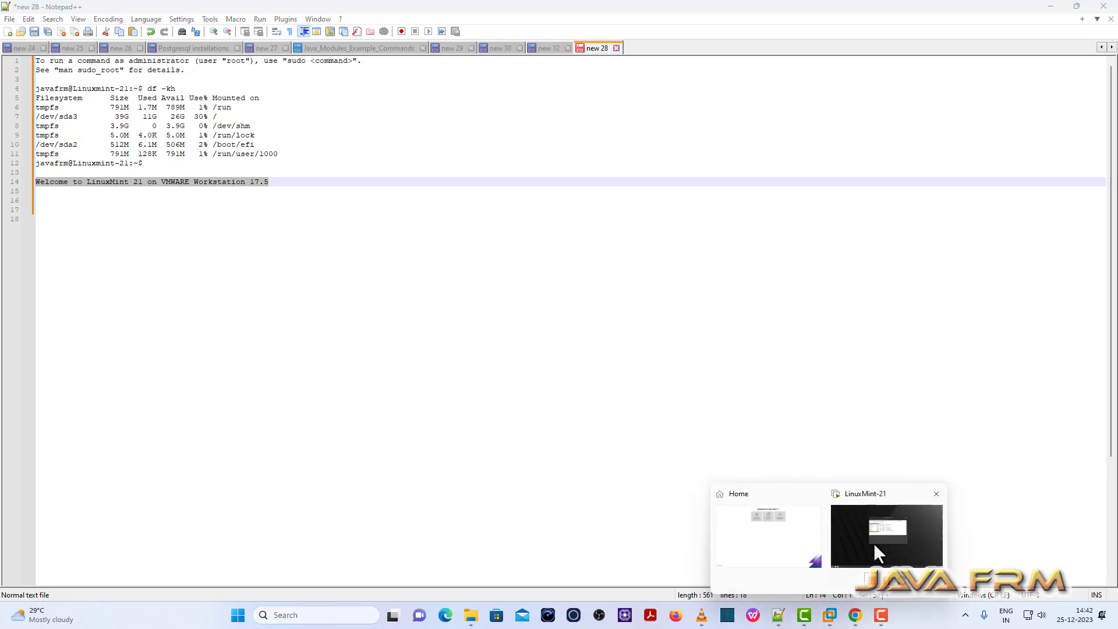
left_click(873, 543)
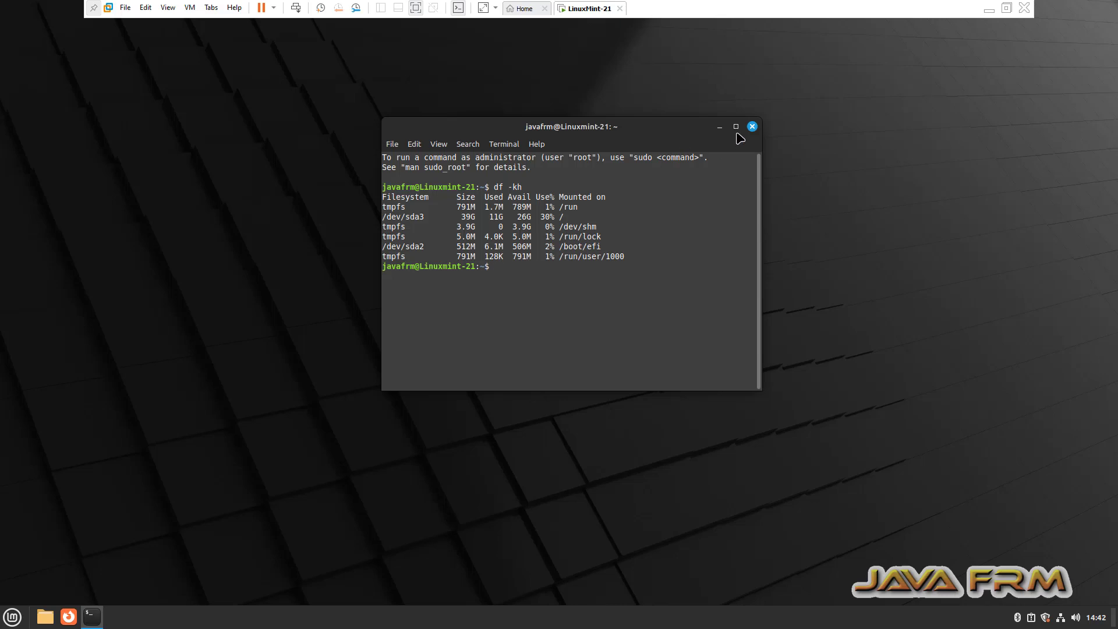
left_click(736, 126)
right_click(323, 243)
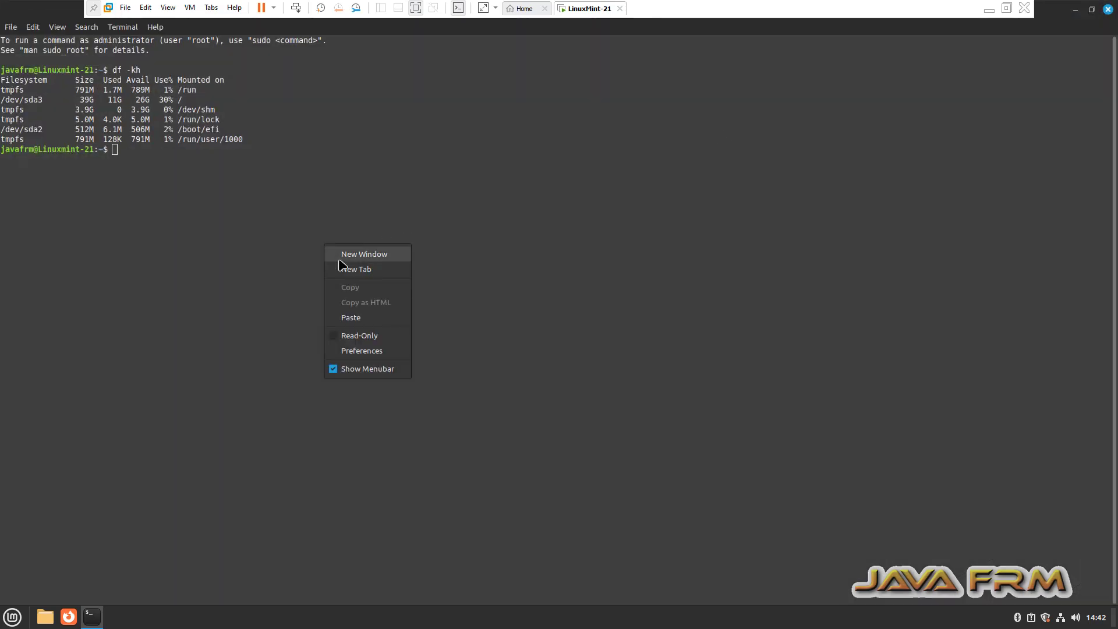
left_click(370, 317)
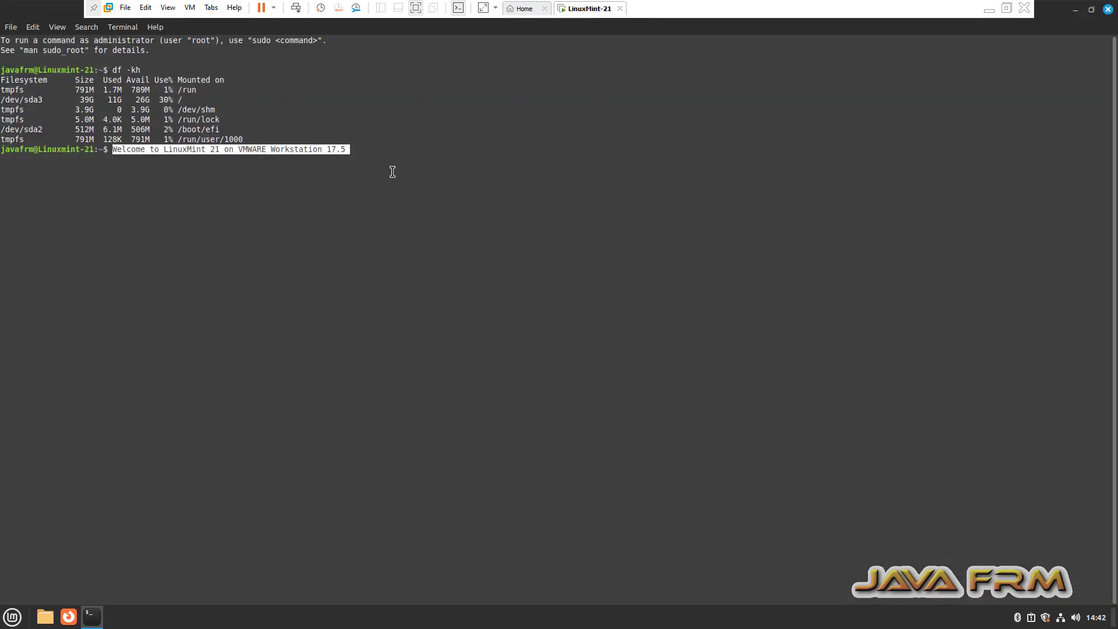
left_click(1110, 10)
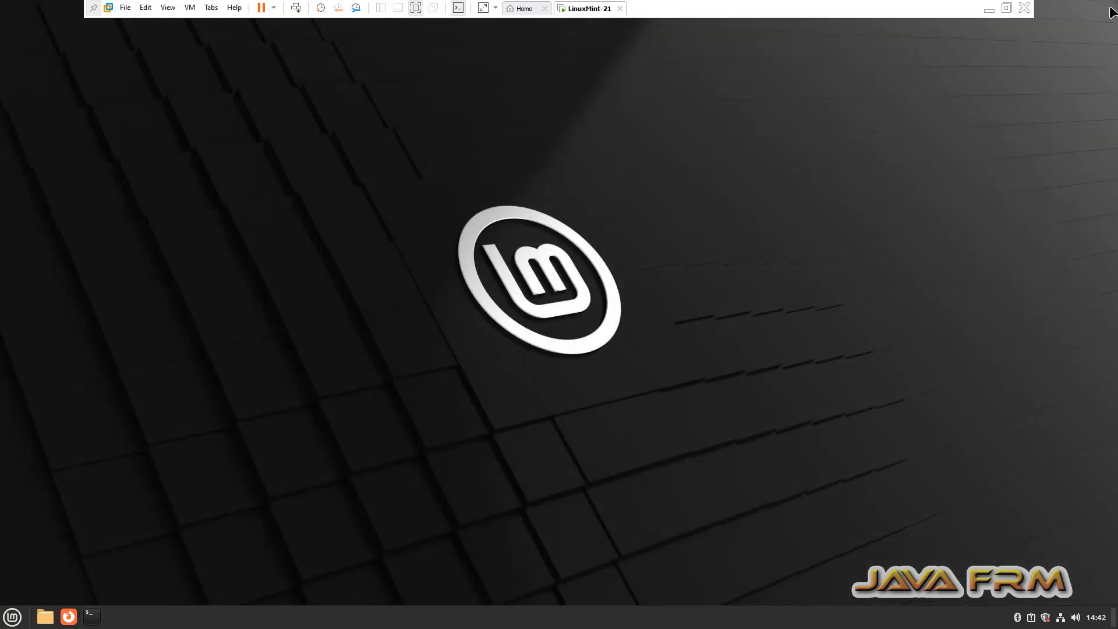
Open the Desktop folder in a maximized Mint file manager window.
left_click(45, 617)
left_click(531, 98)
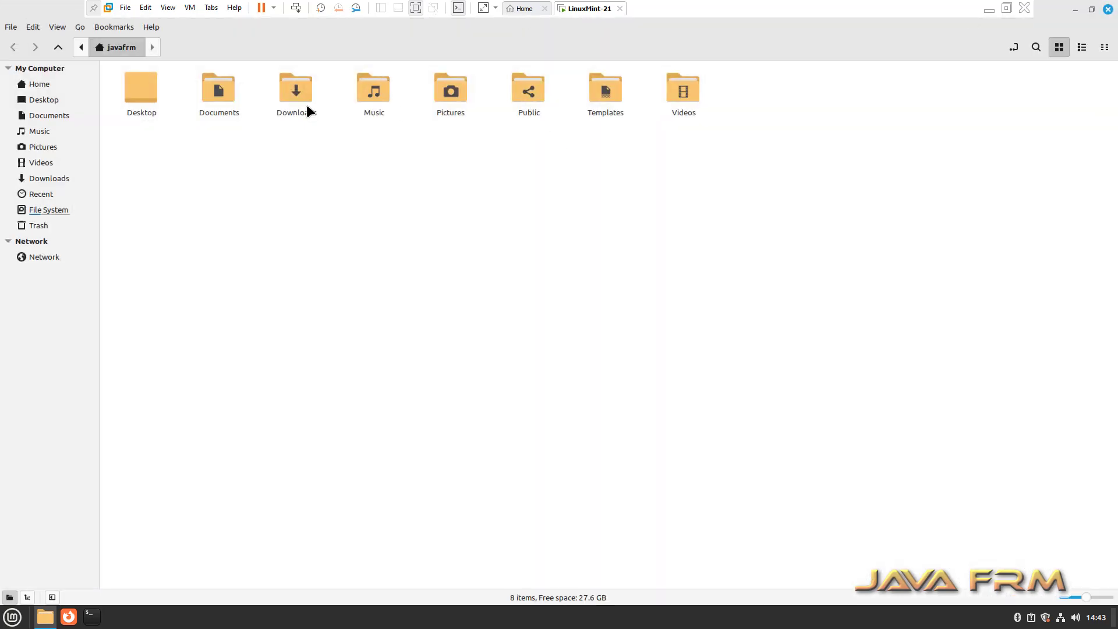
left_click(144, 93)
double_click(143, 93)
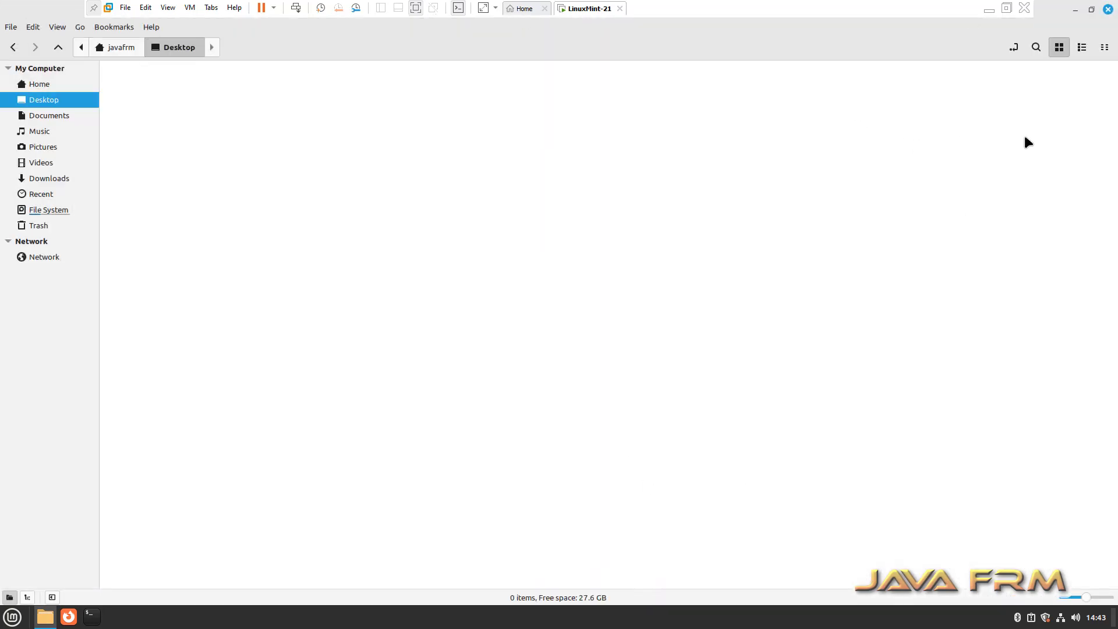
Exit full screen and resize the VMware window beside the host's OpenJDK folder.
left_click(1006, 8)
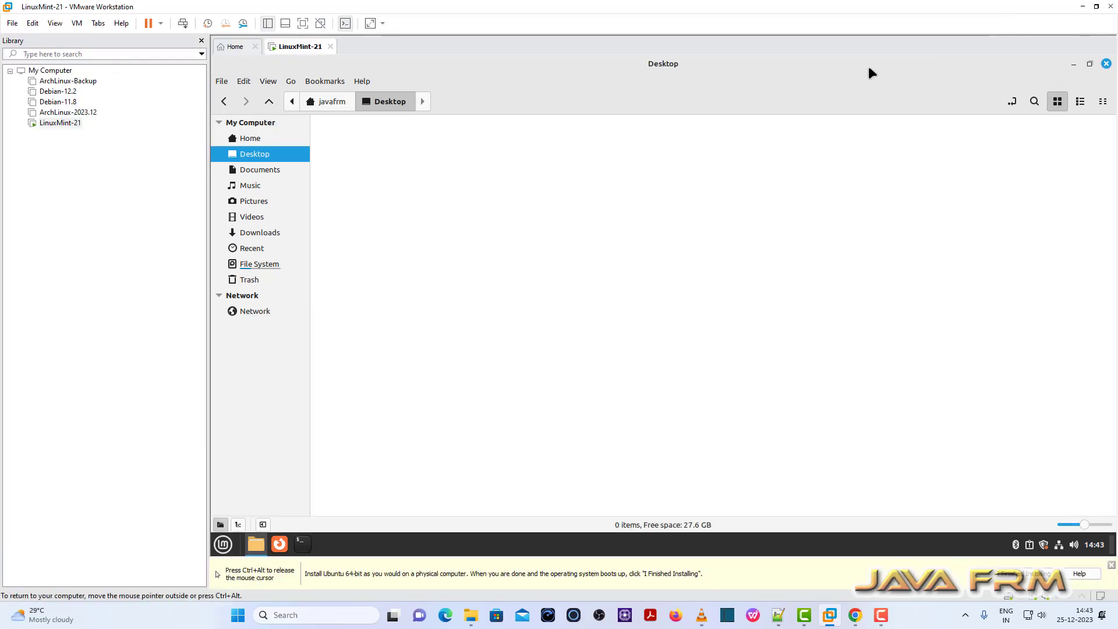
mouse_move(467, 623)
left_click(471, 587)
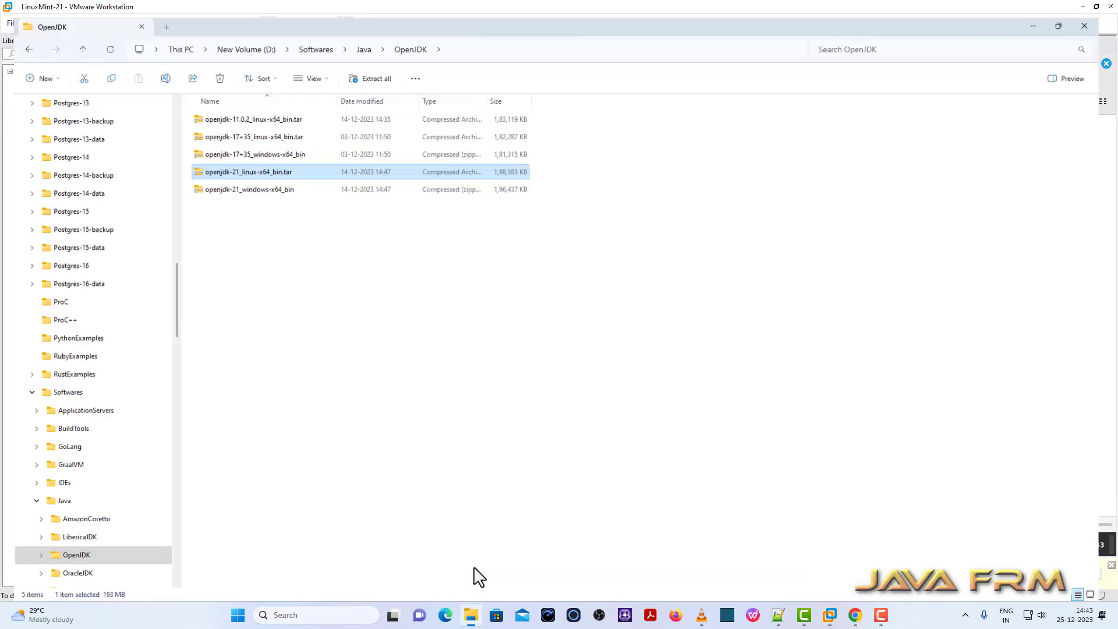
mouse_move(830, 615)
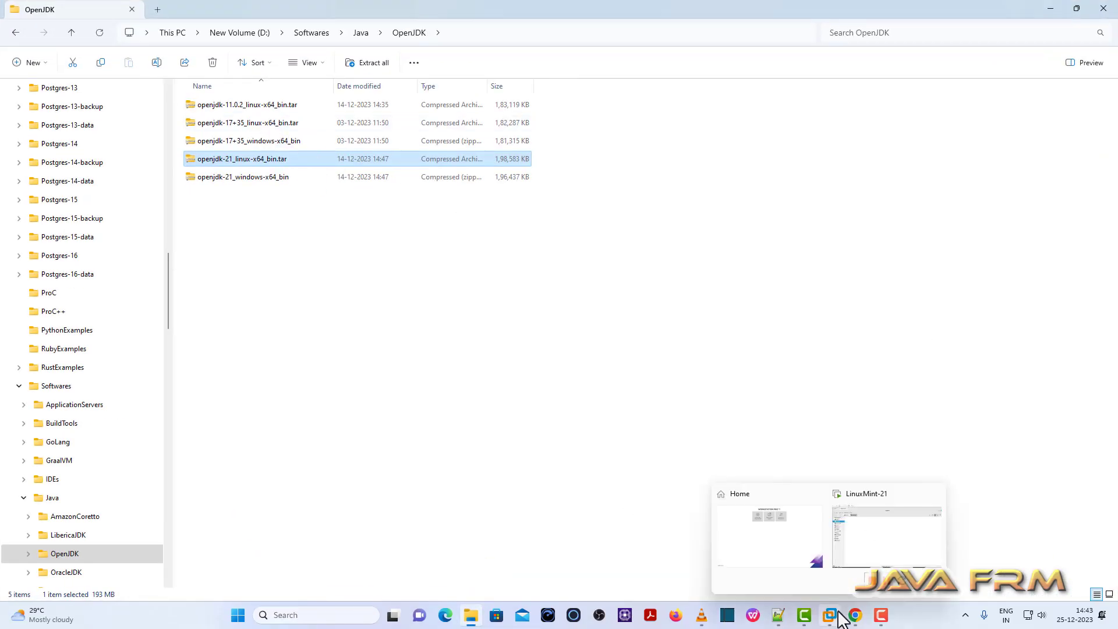
left_click(852, 564)
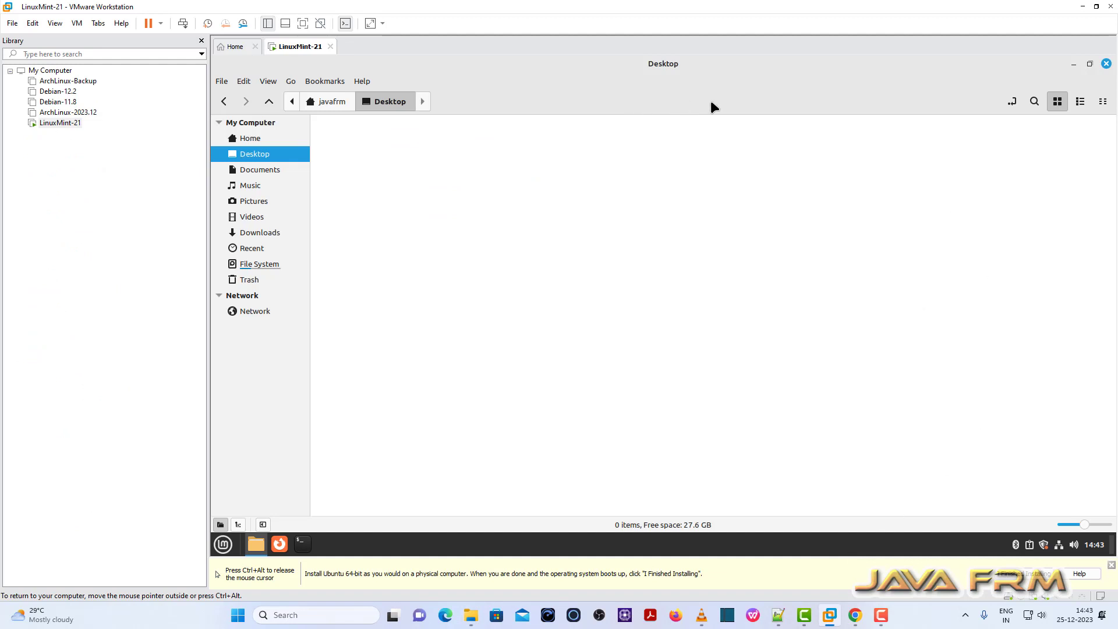
left_click(1096, 6)
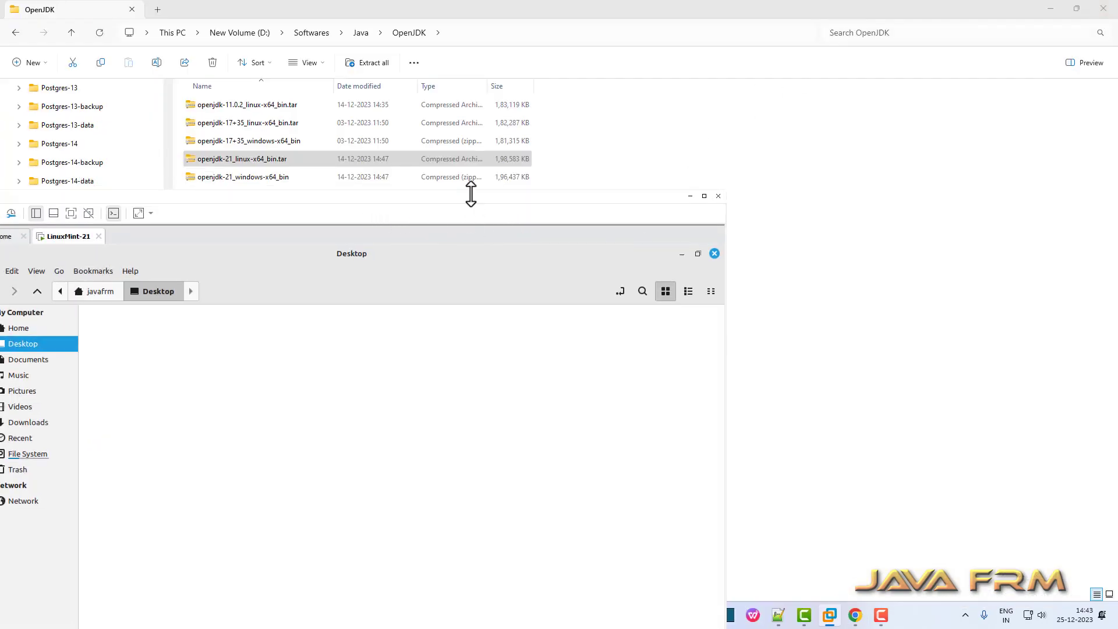
left_click_drag(470, 194, 544, 191)
Drag the openjdk-21 and openjdk-17+35 Linux archives onto the Mint Desktop.
left_click(271, 163)
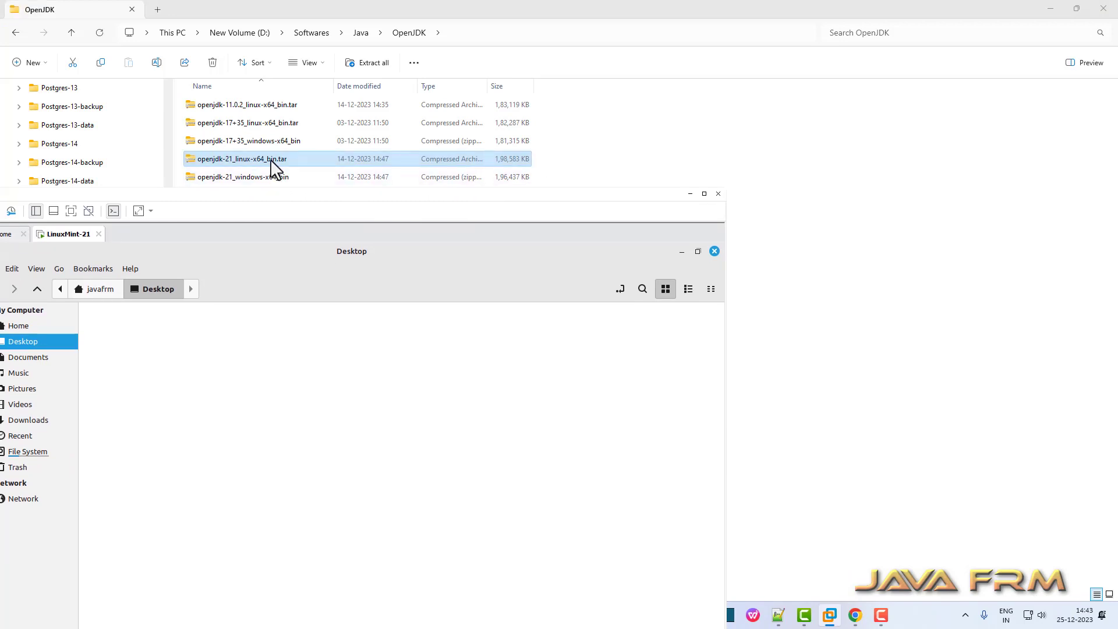
left_click_drag(274, 169, 247, 437)
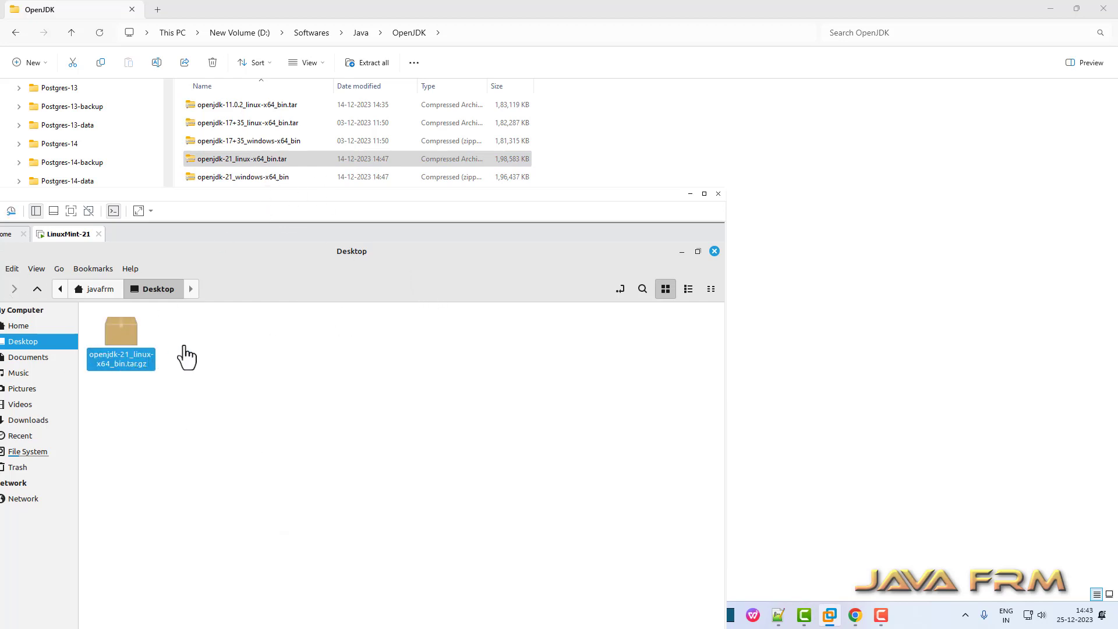
left_click(269, 123)
left_click_drag(270, 123, 273, 409)
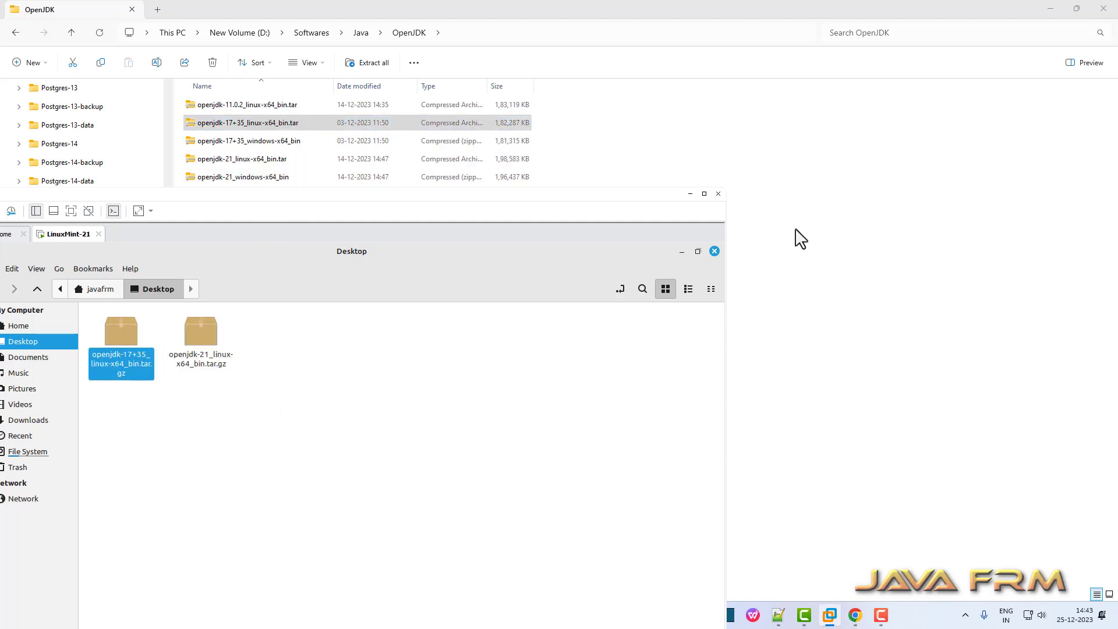
Maximize VMware again and delete both archives from the Mint Desktop.
left_click(704, 193)
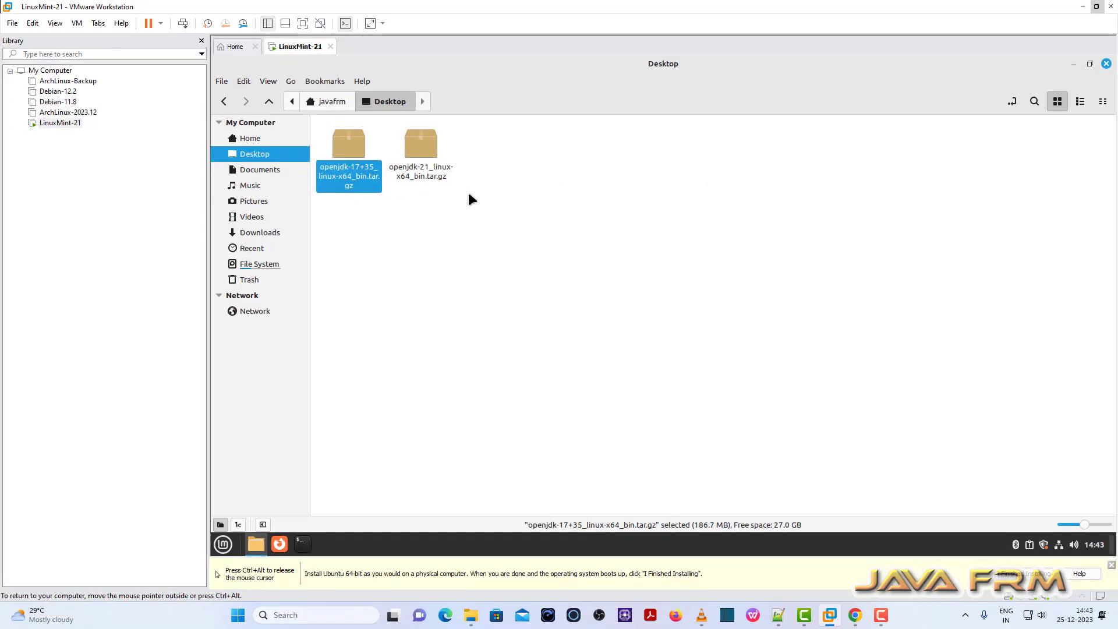
left_click_drag(584, 238, 306, 127)
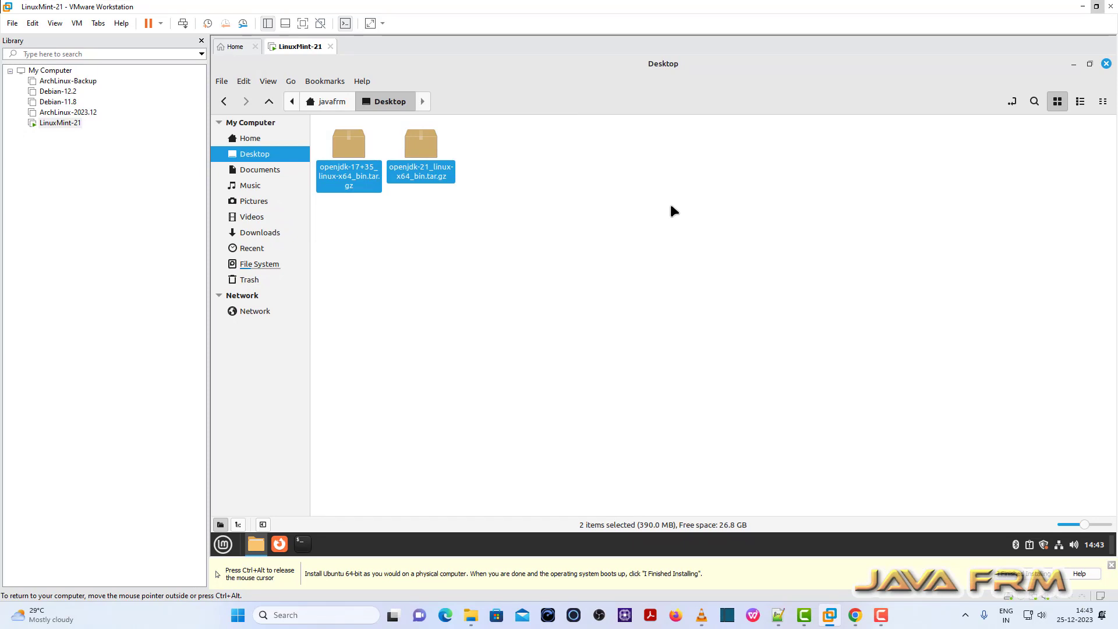
key("Delete")
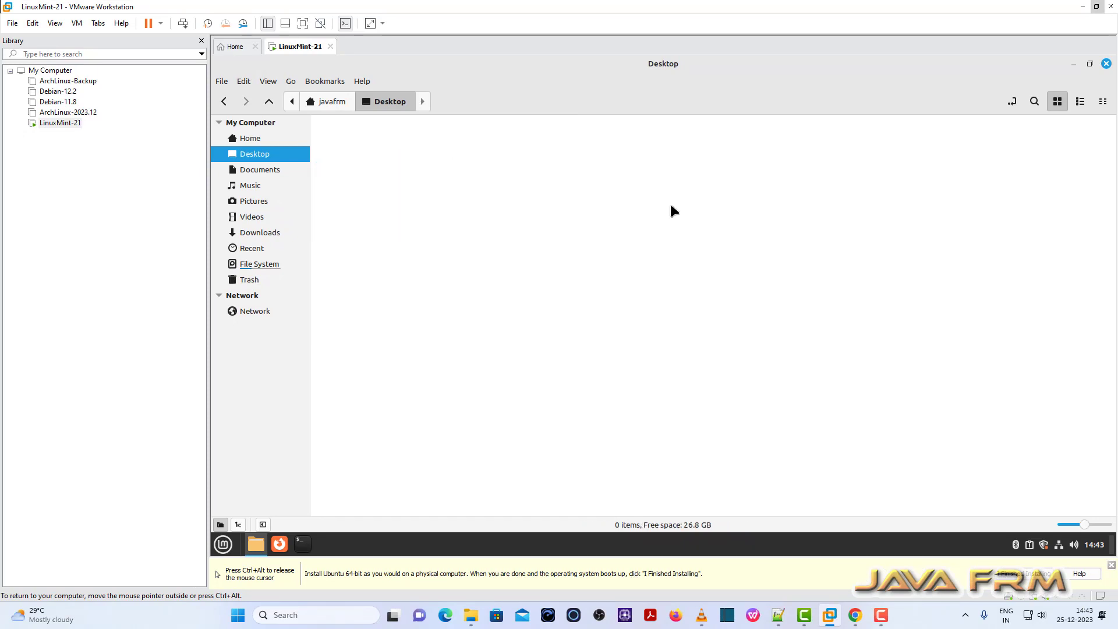
Close the file manager and shut down the Linux Mint guest from its menu.
left_click(1107, 64)
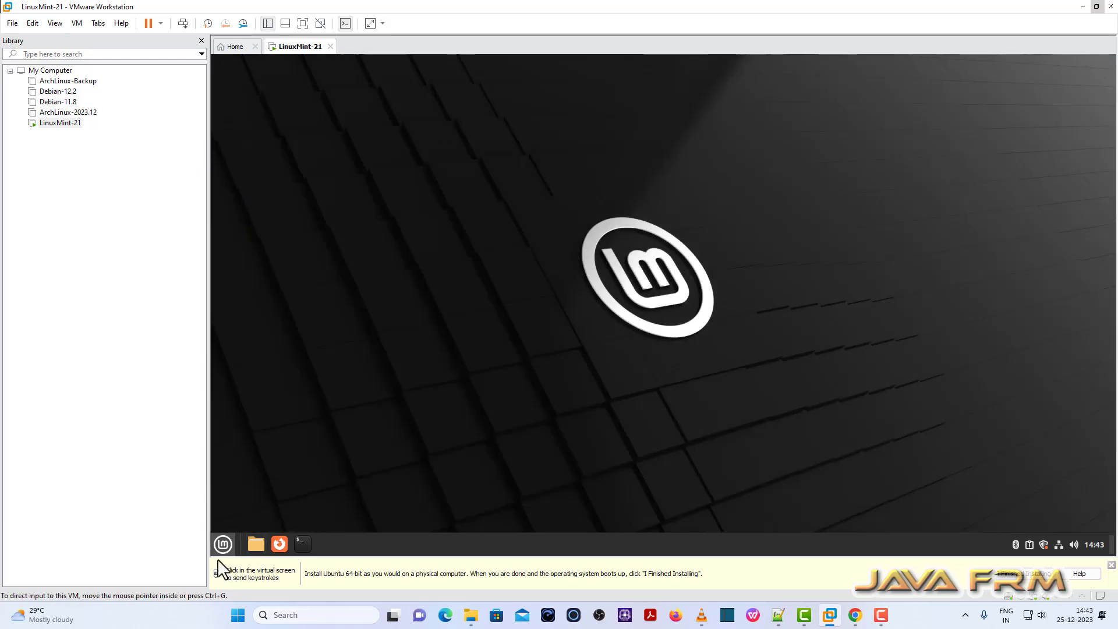
left_click(223, 544)
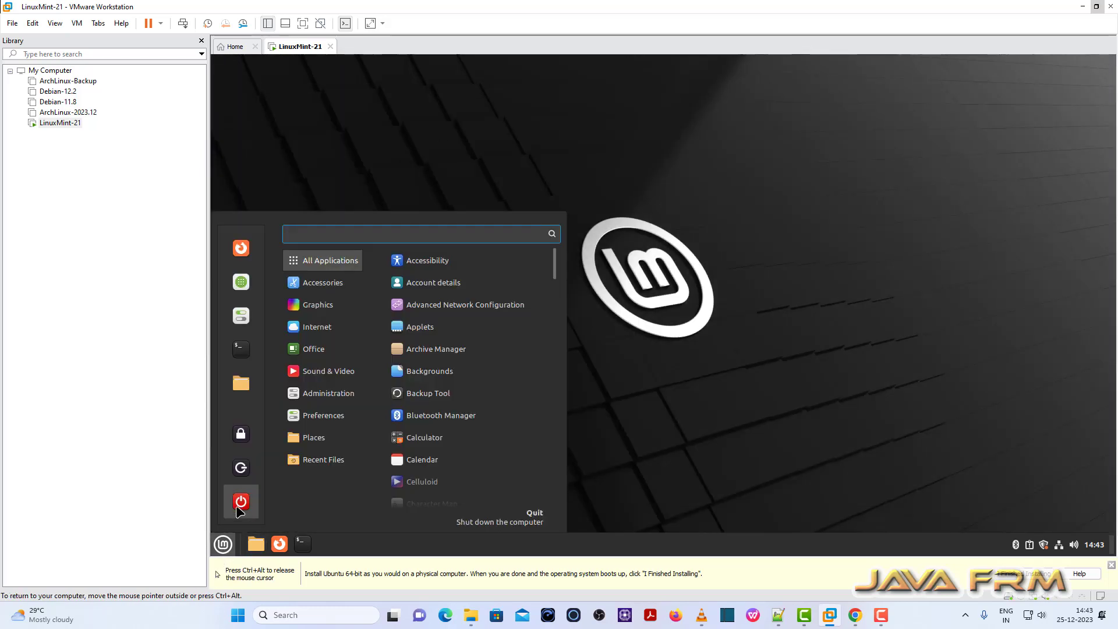
left_click(241, 502)
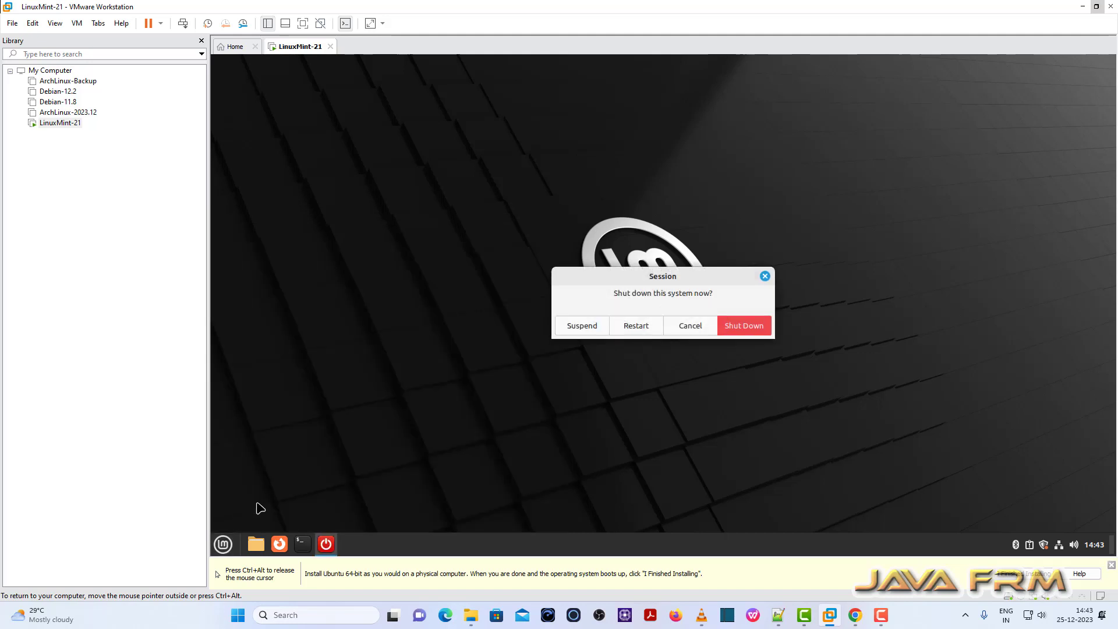
left_click(743, 326)
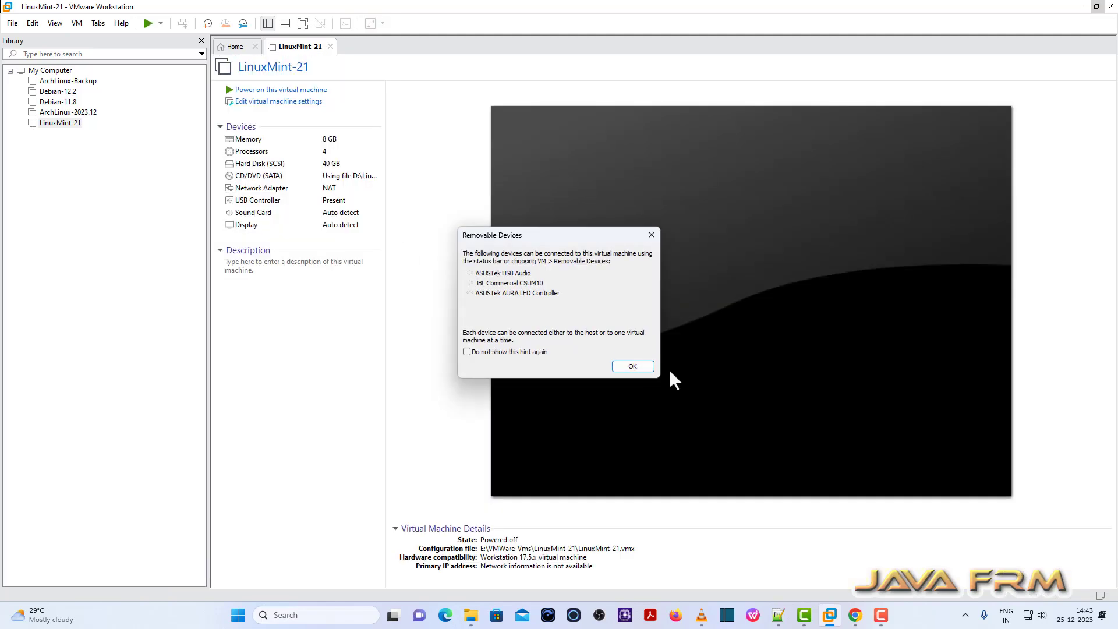
left_click(647, 366)
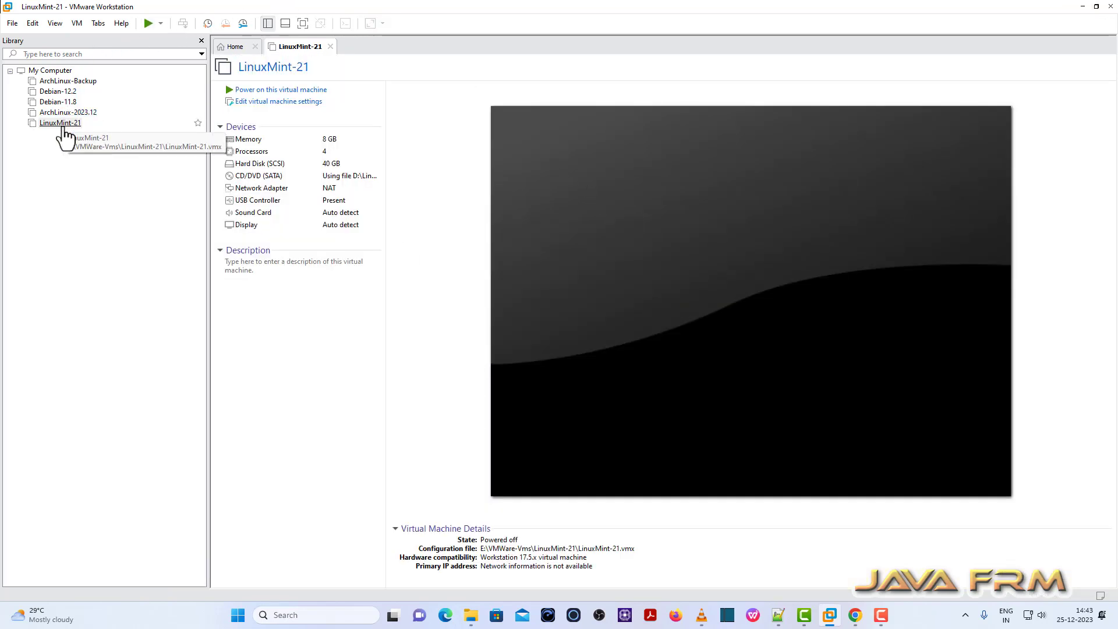
In the VM's Options settings, set Shared Folders to Always enabled.
left_click(302, 114)
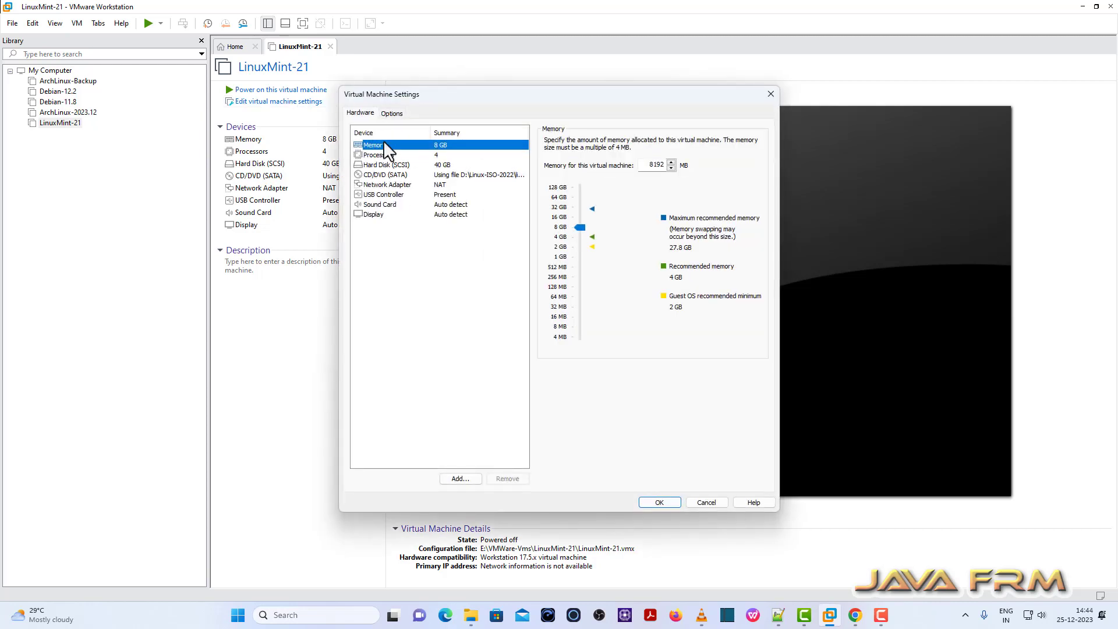
left_click(390, 114)
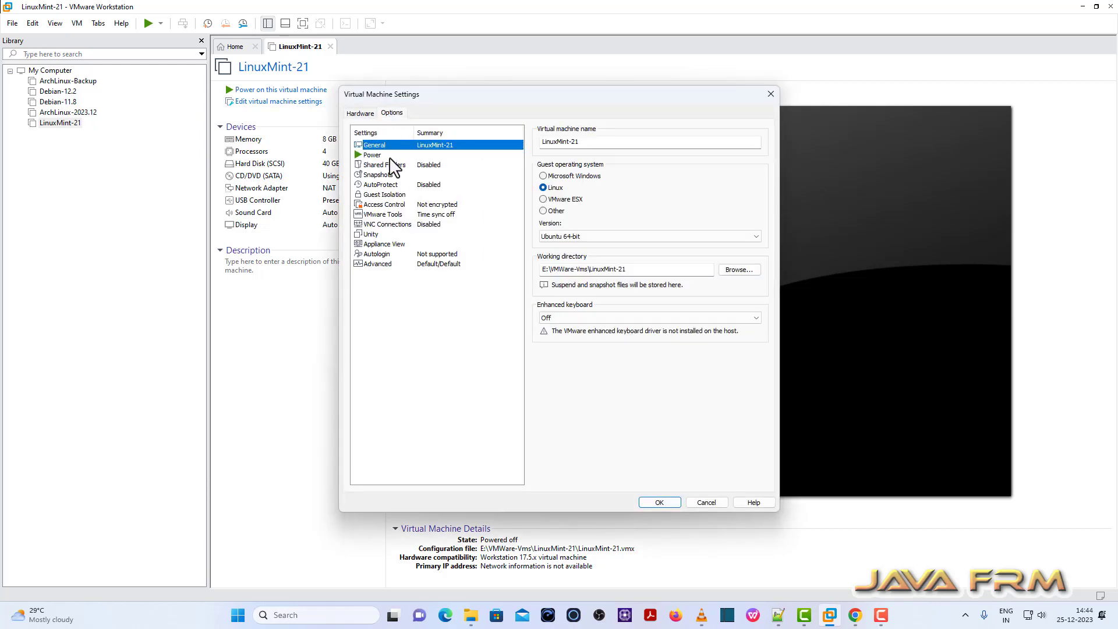
left_click(406, 165)
left_click(557, 179)
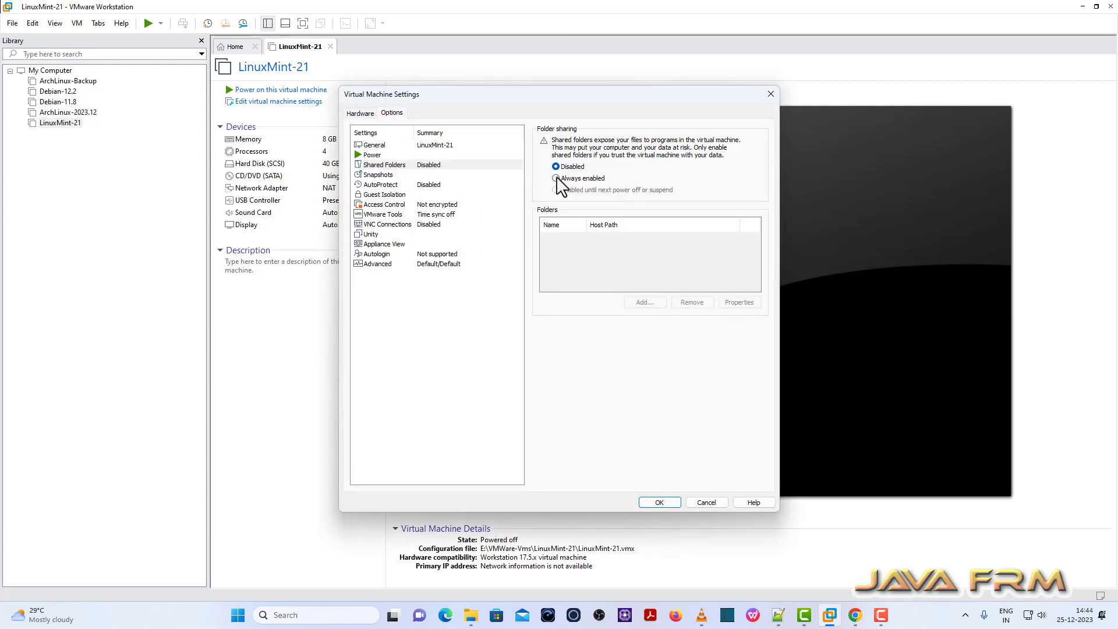
Add D:\Linux-ISO-2022 as a shared folder and save the VM settings.
left_click(650, 303)
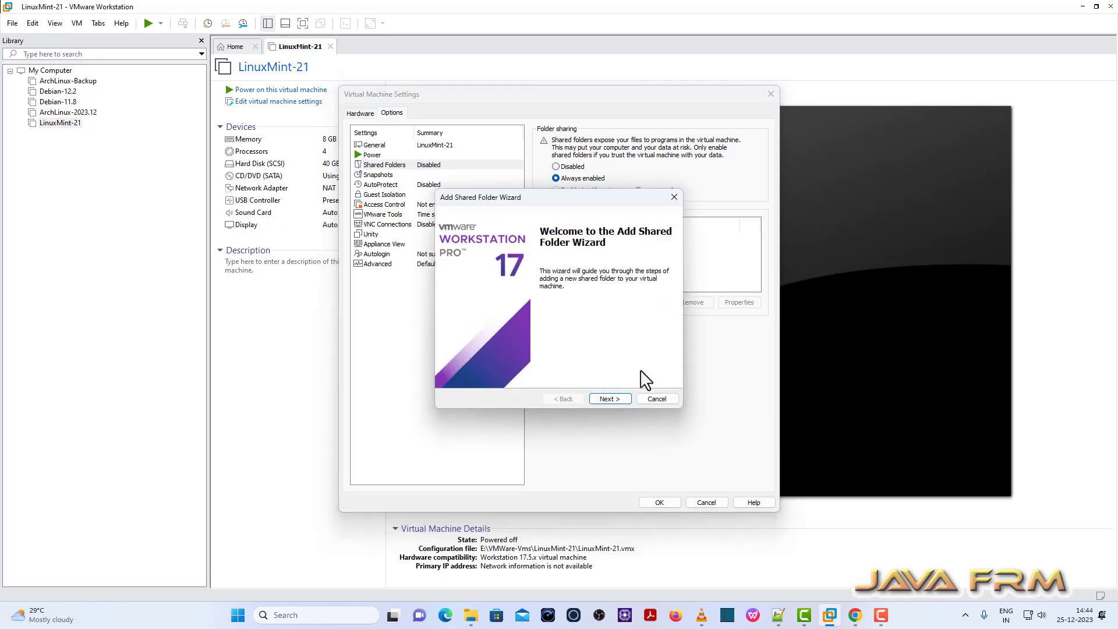
left_click(615, 397)
left_click(644, 258)
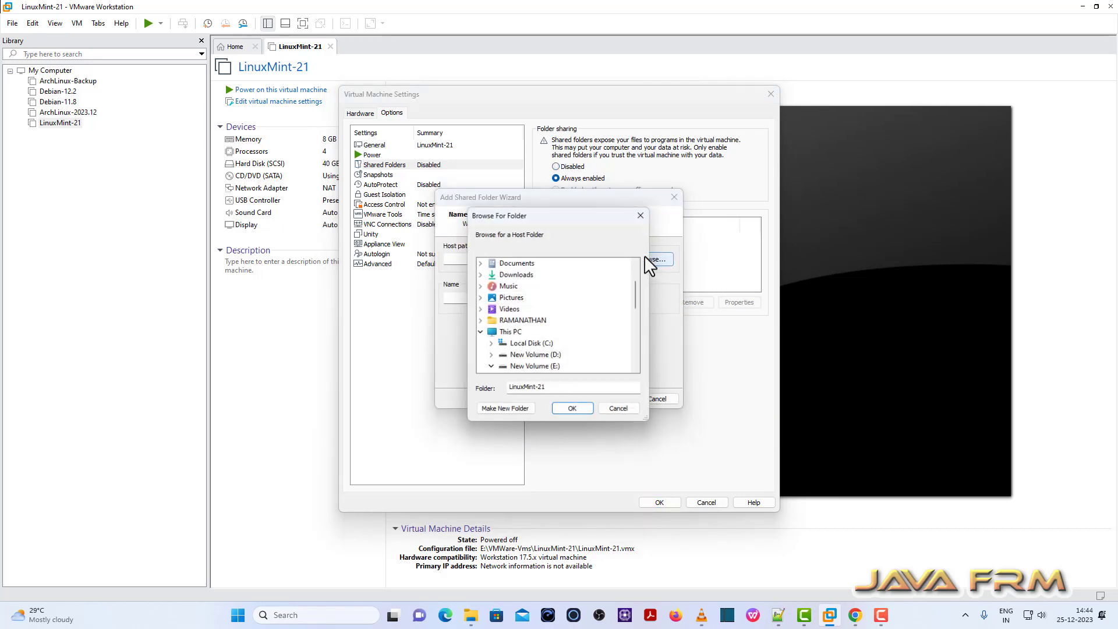
scroll(526, 335, "down", 1)
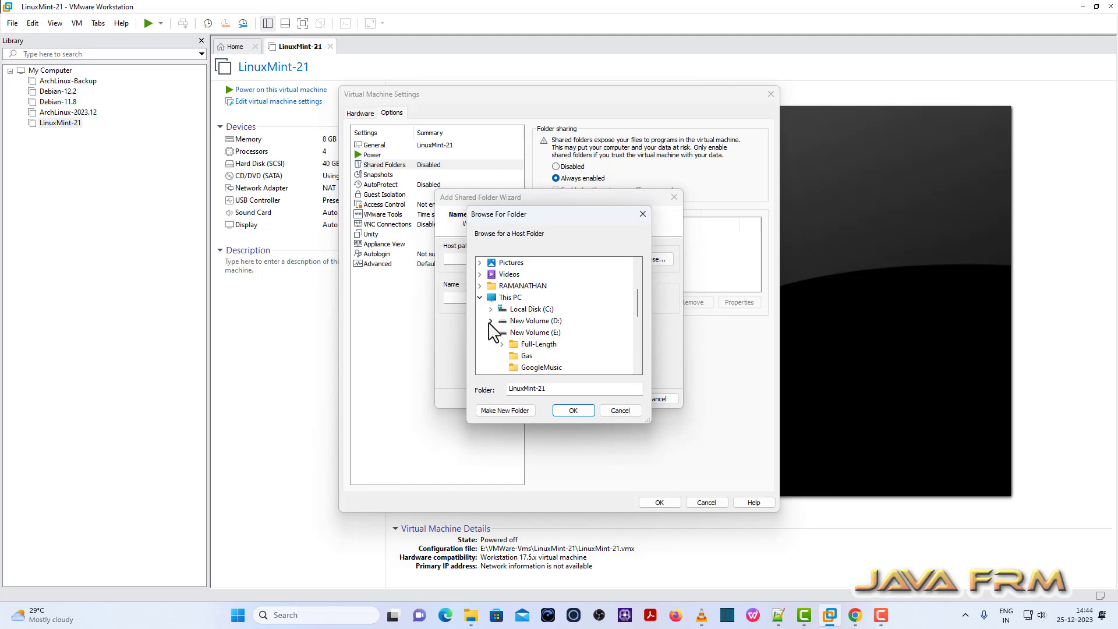
scroll(524, 344, "down", 3)
scroll(558, 353, "down", 3)
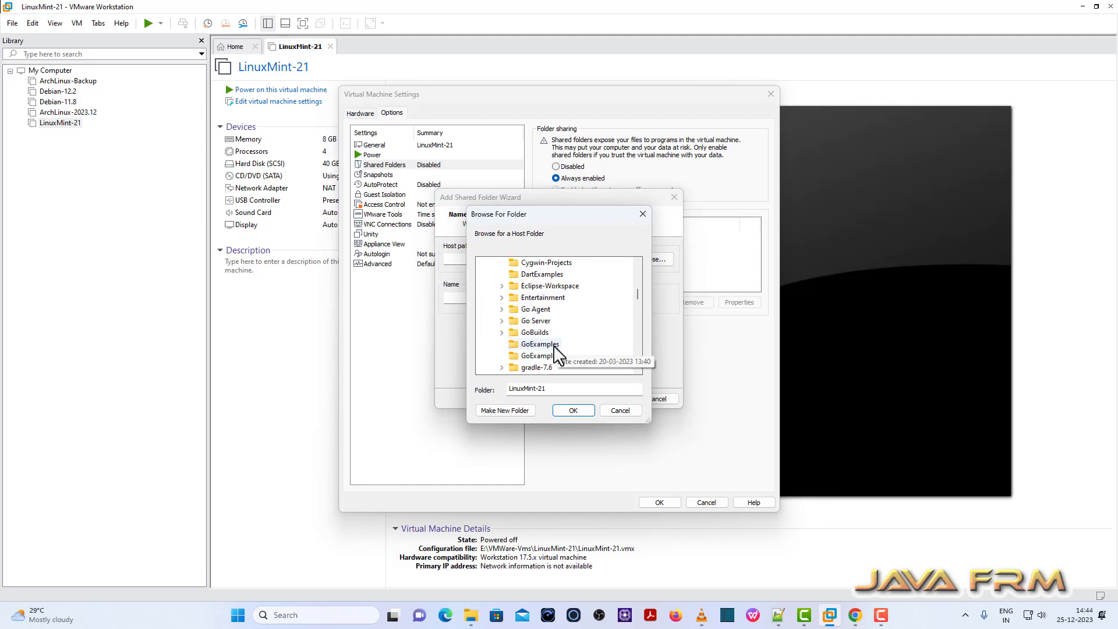
left_click(551, 368)
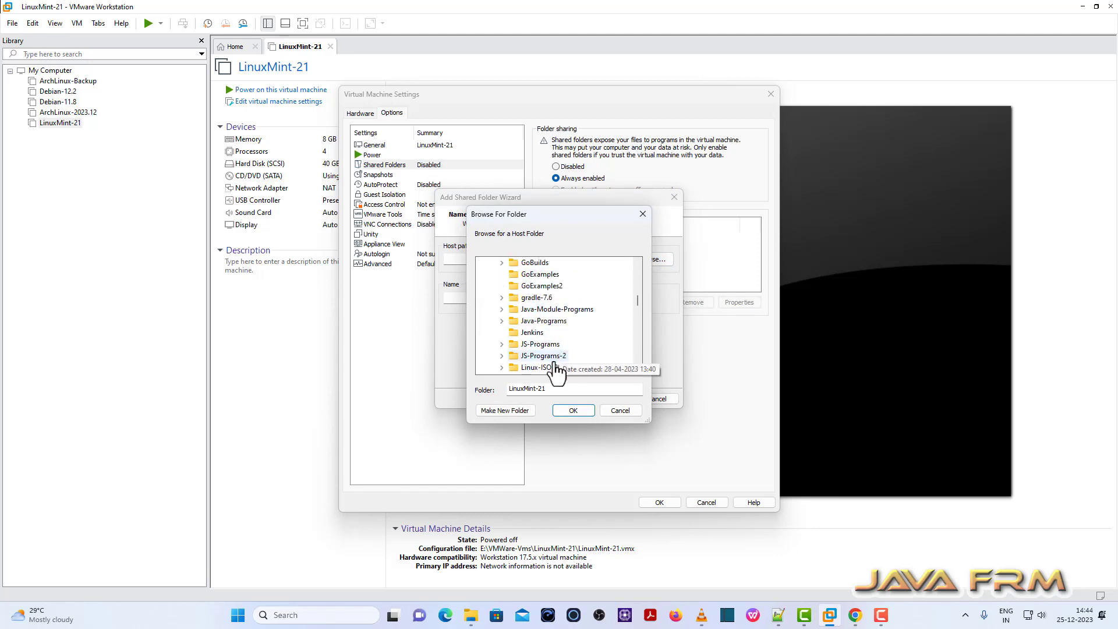
left_click(573, 410)
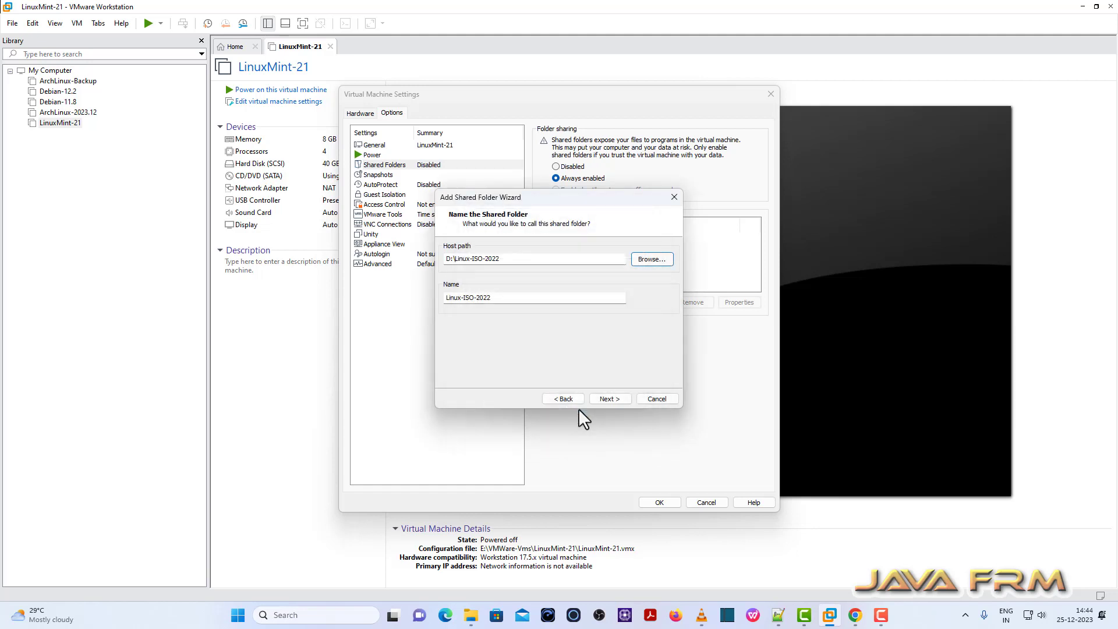
left_click(616, 399)
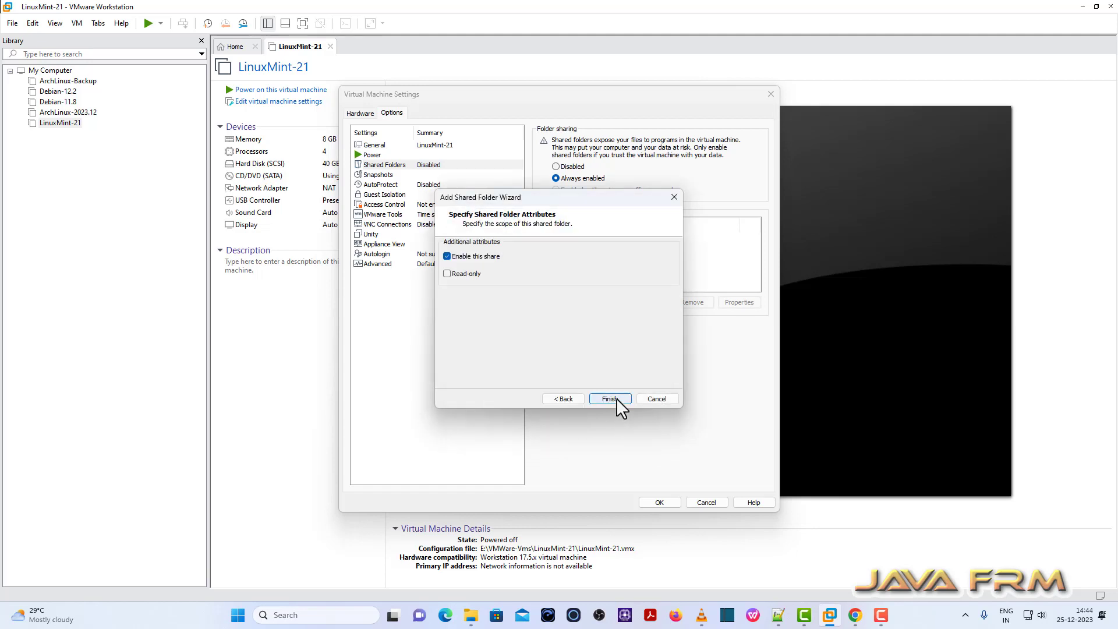
left_click(609, 399)
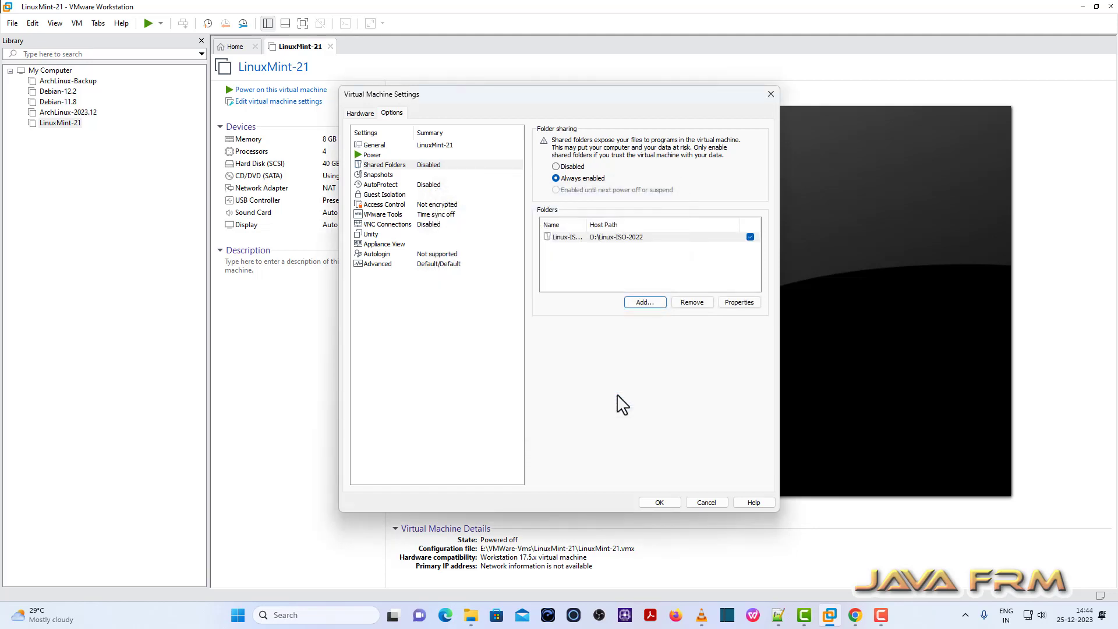
left_click(660, 503)
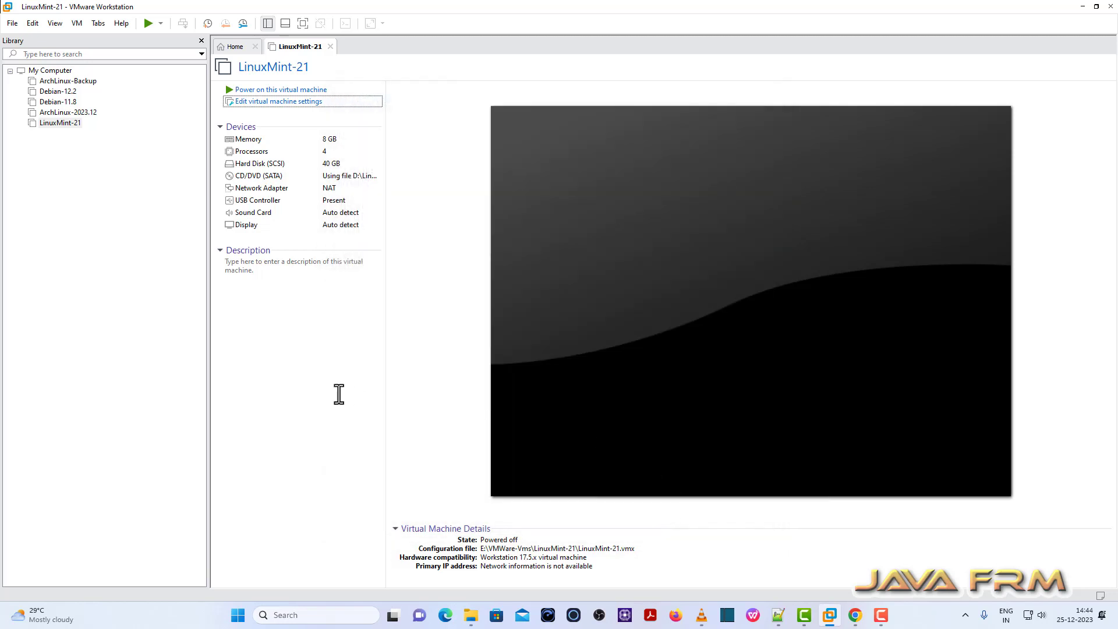
Power on the VM and run vmware-hgfsclient in an enlarged terminal to list Linux-ISO-2022.
left_click(296, 93)
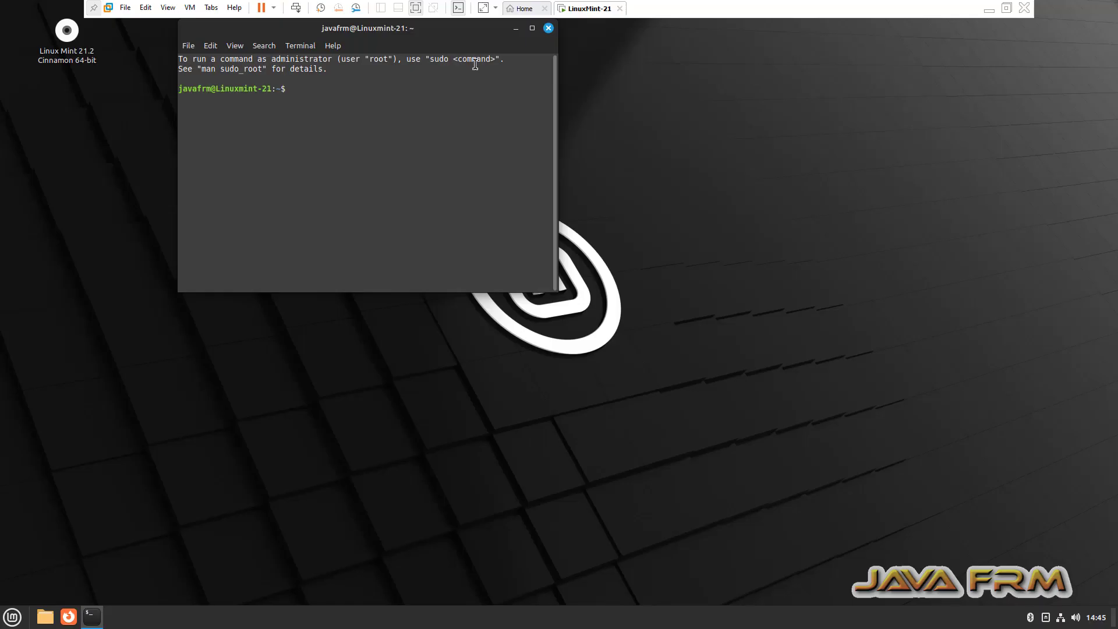
left_click(532, 28)
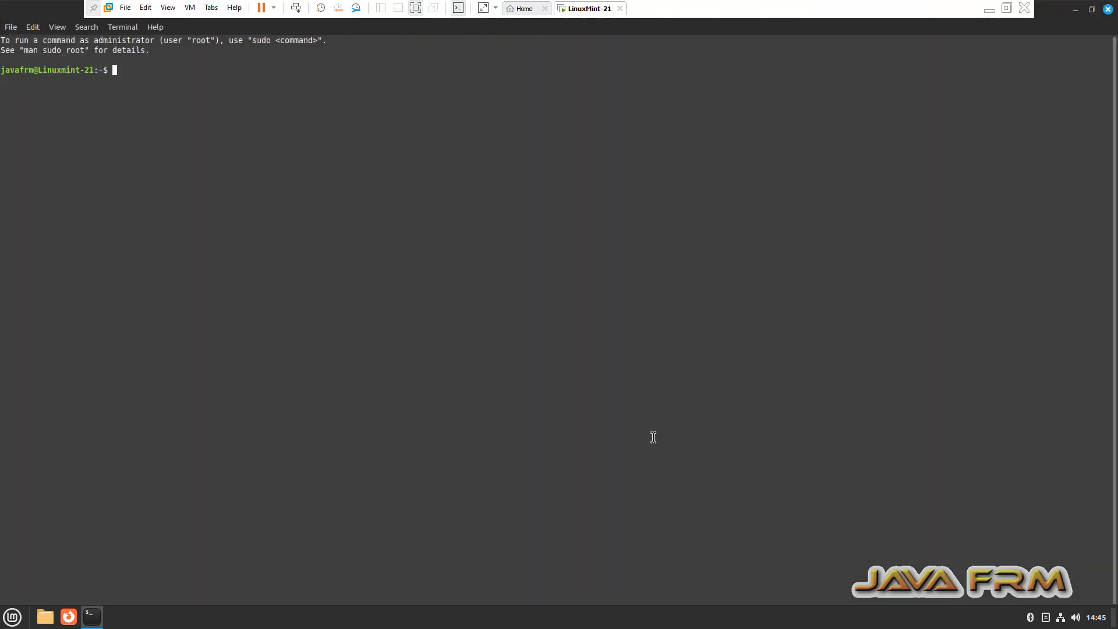
key("ctrl+plus")
key("ctrl+plus")
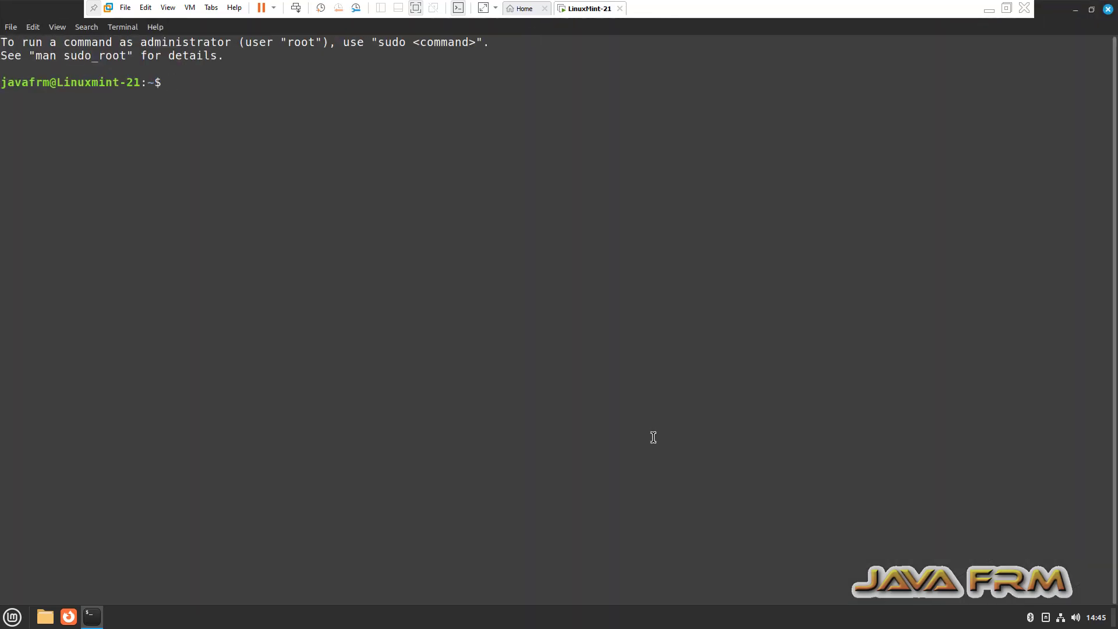
key("Return")
type("vmware")
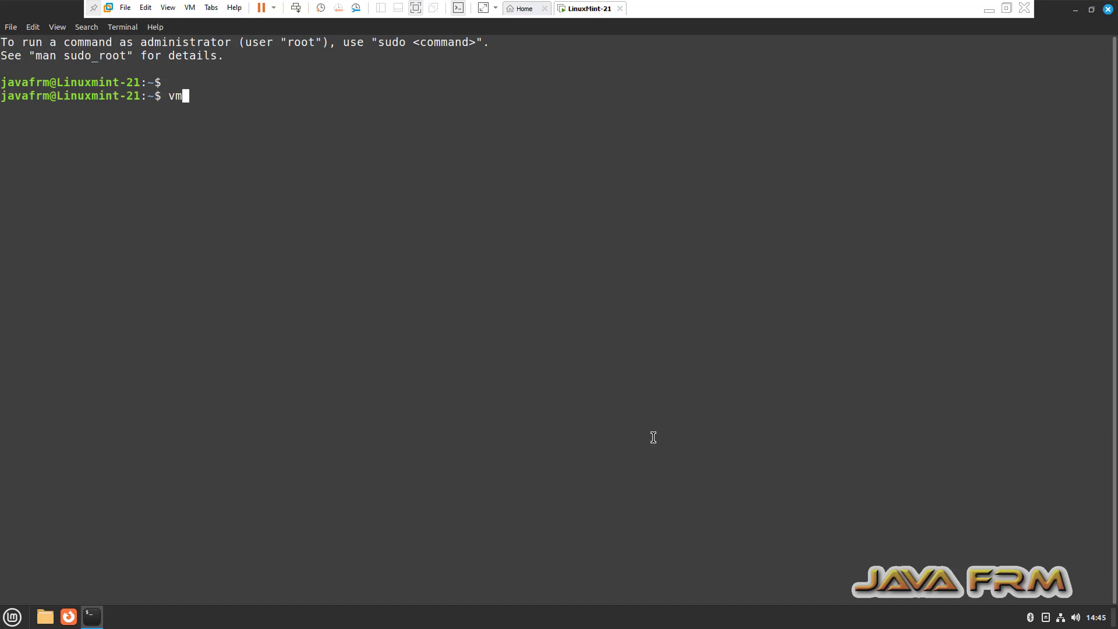
type("-hgfsclient")
key("Return")
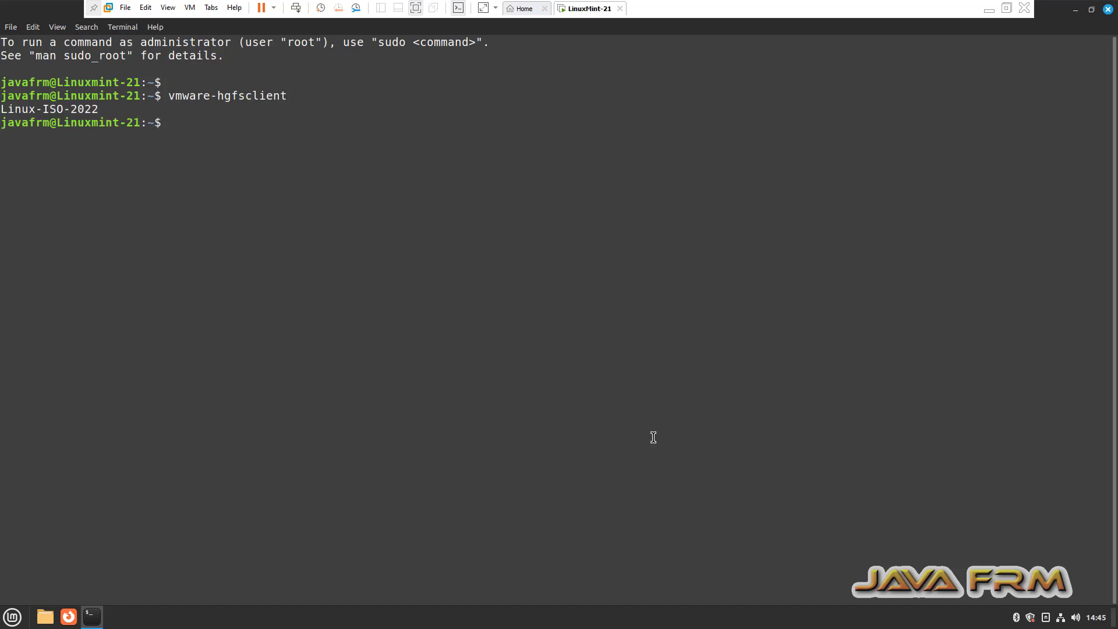
Become root with sudo su, entering the account password.
key("Return")
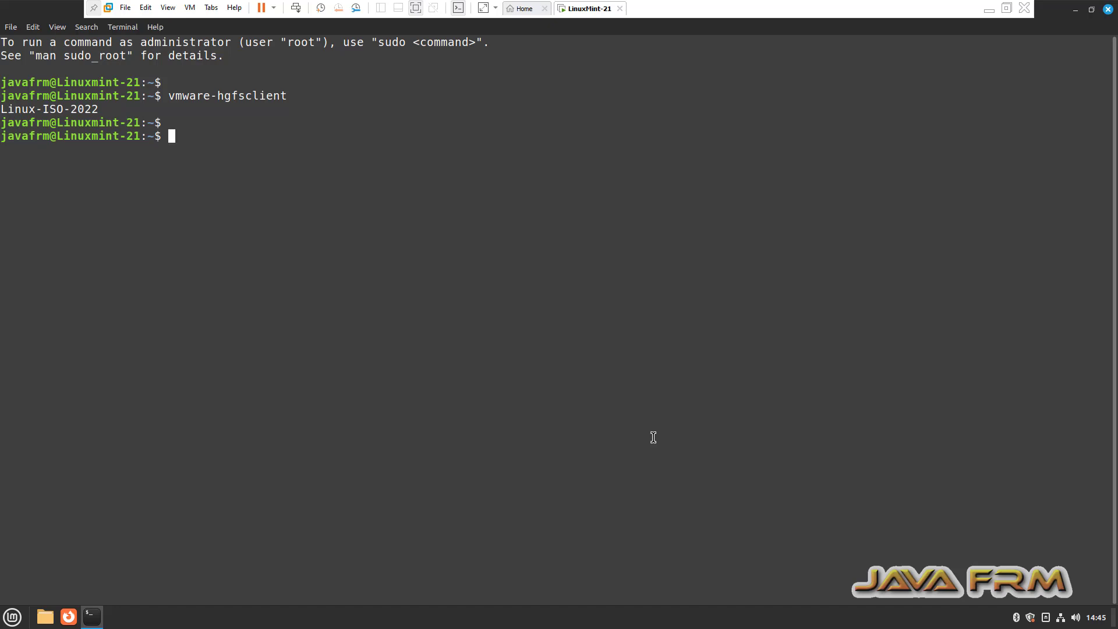
type("sudo su")
key("Return")
type("**********")
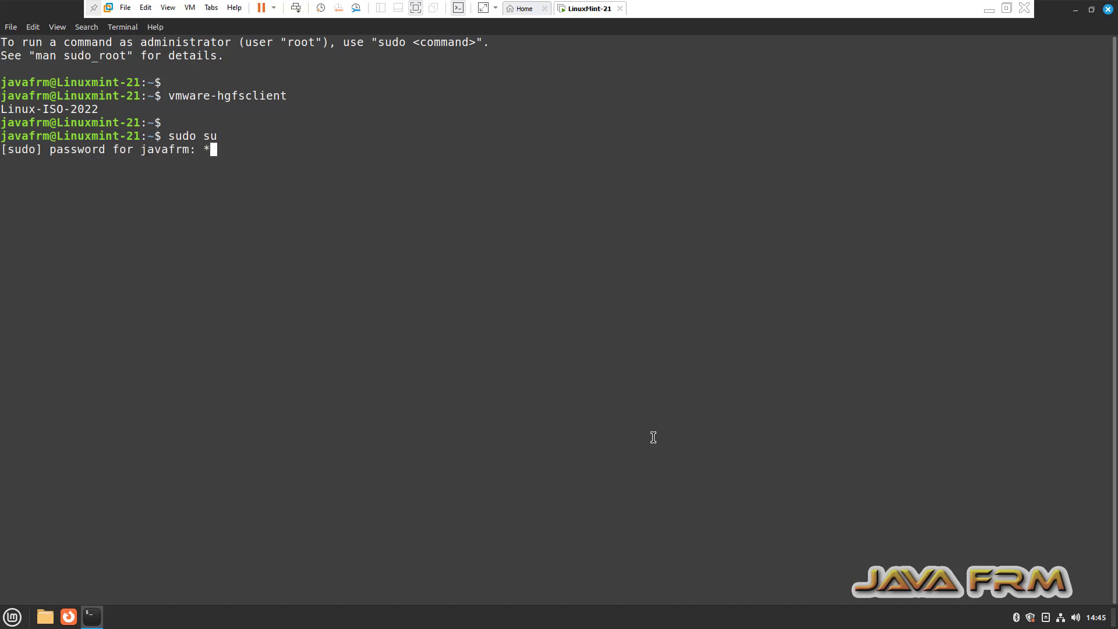
key("Return")
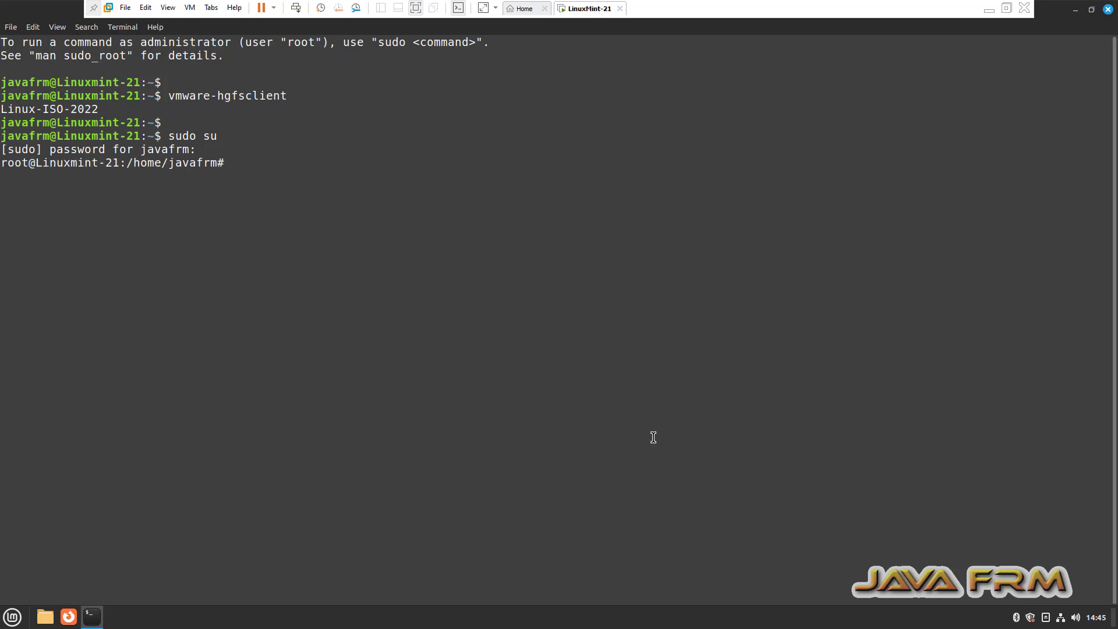
Open /etc/fstab in xed and start a new line below the swapfile entry.
type("/fstab")
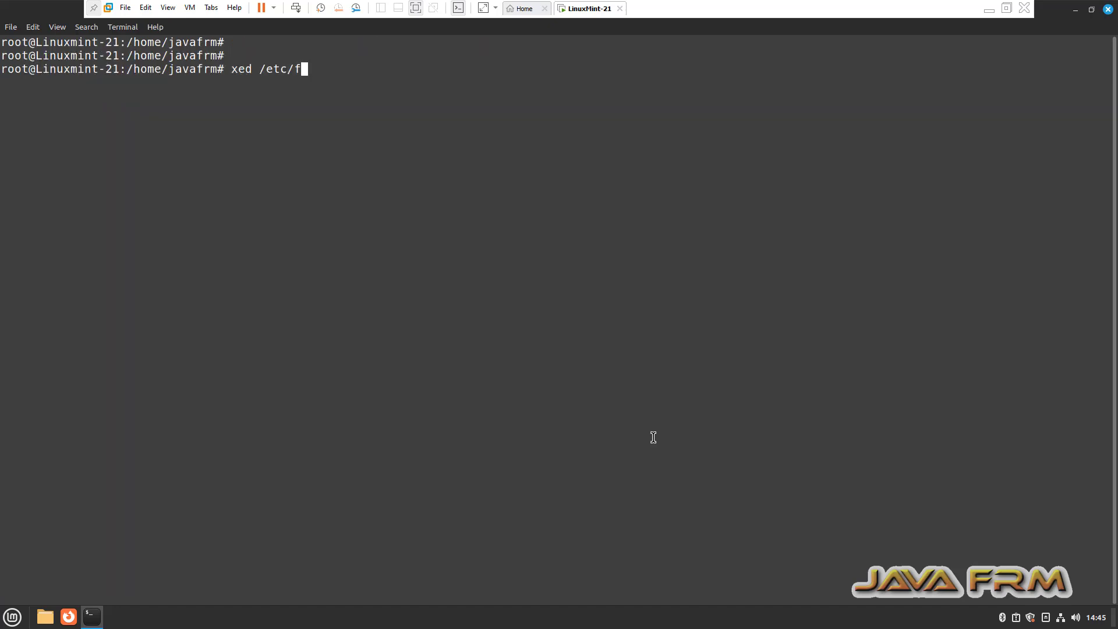
key("Return")
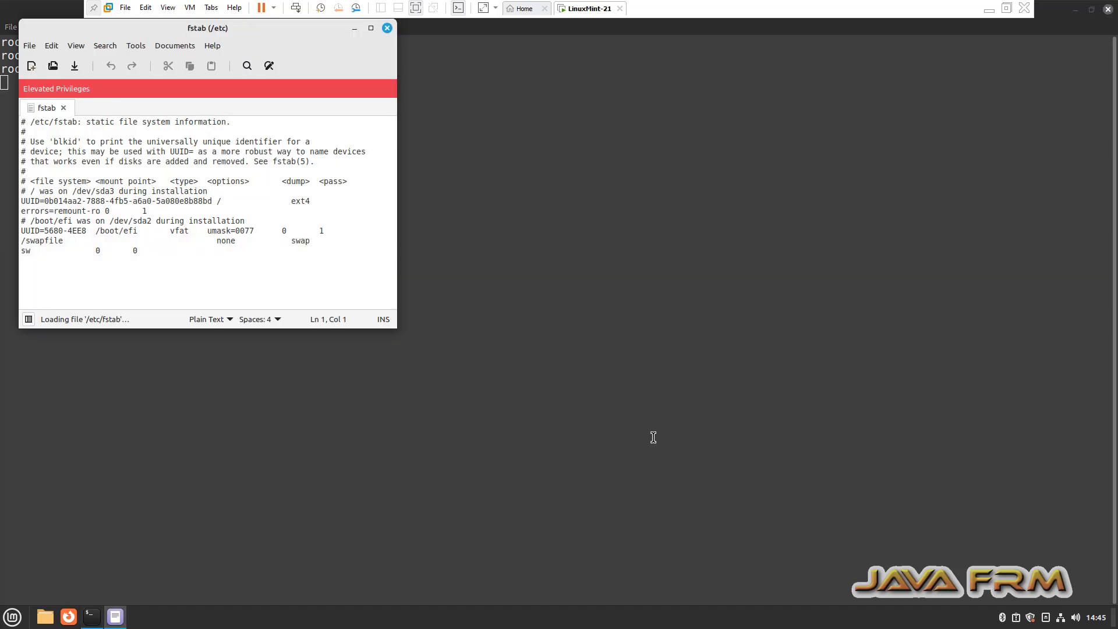
left_click(370, 28)
left_click(228, 226)
key("Return")
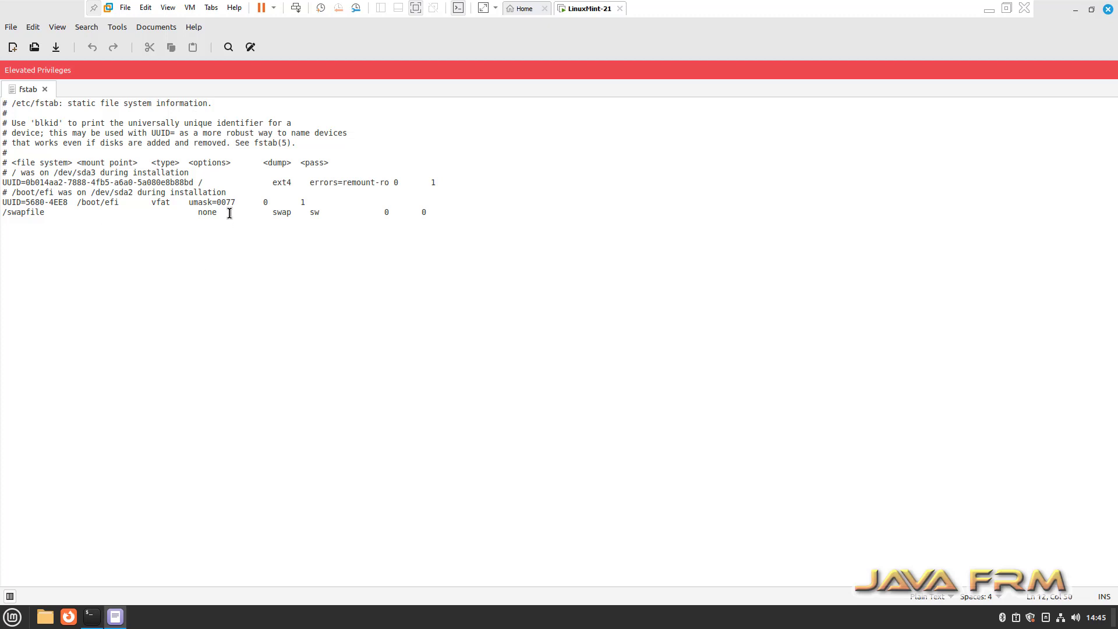
Paste 'vmhgfs-fuse /mnt/hgfs fuse defaults,allow_other 0 0' as line 13, then save and close.
right_click(261, 272)
left_click(267, 277)
right_click(136, 265)
left_click(172, 336)
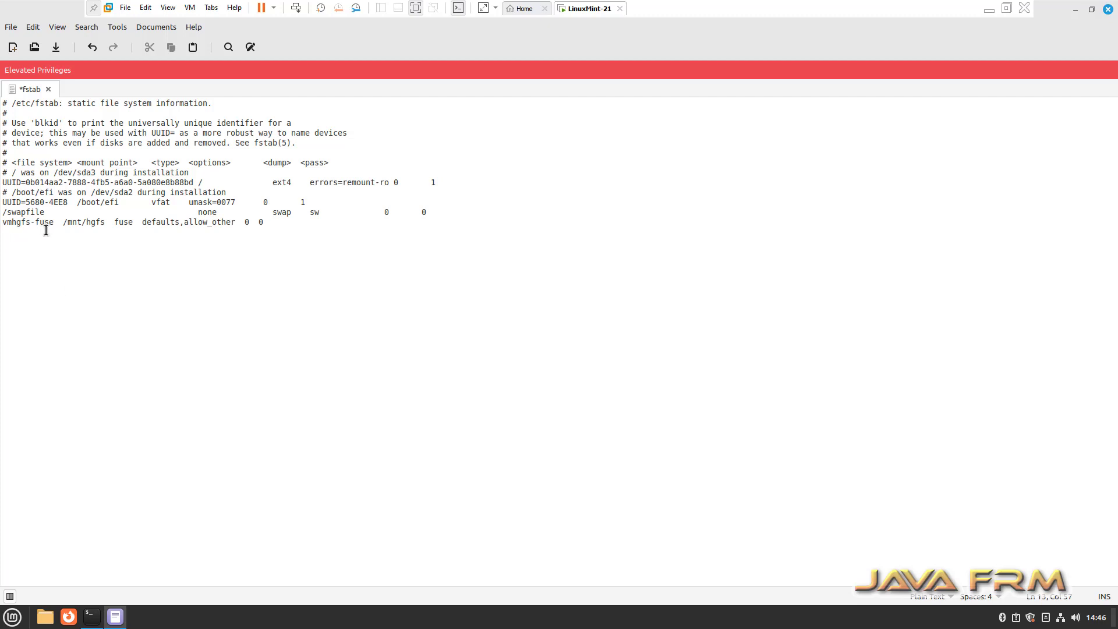
left_click_drag(64, 223, 106, 222)
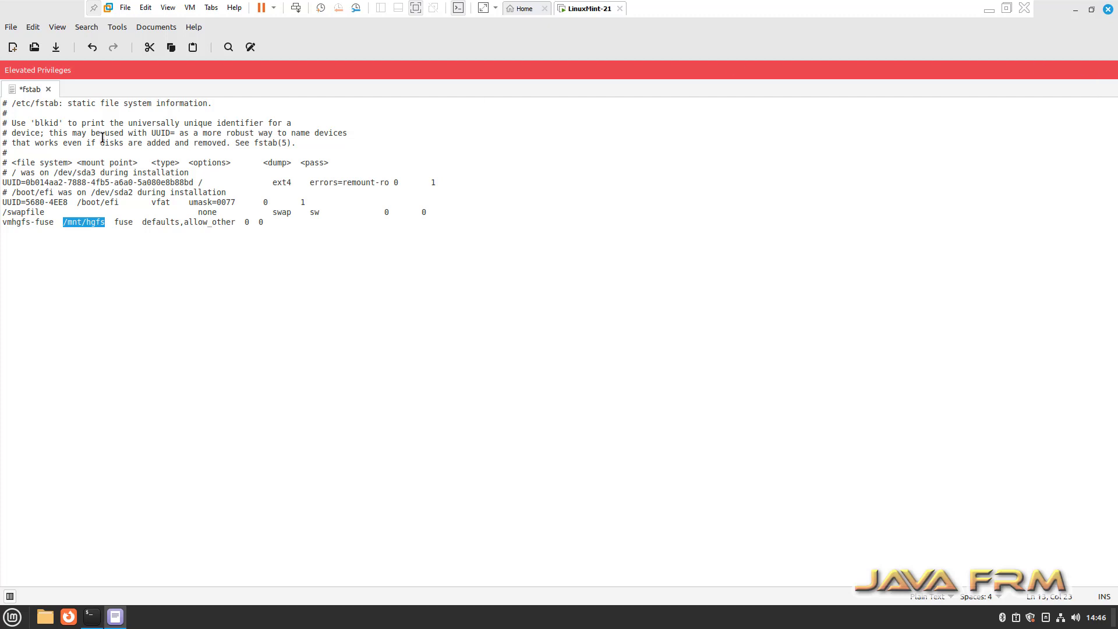
left_click(12, 27)
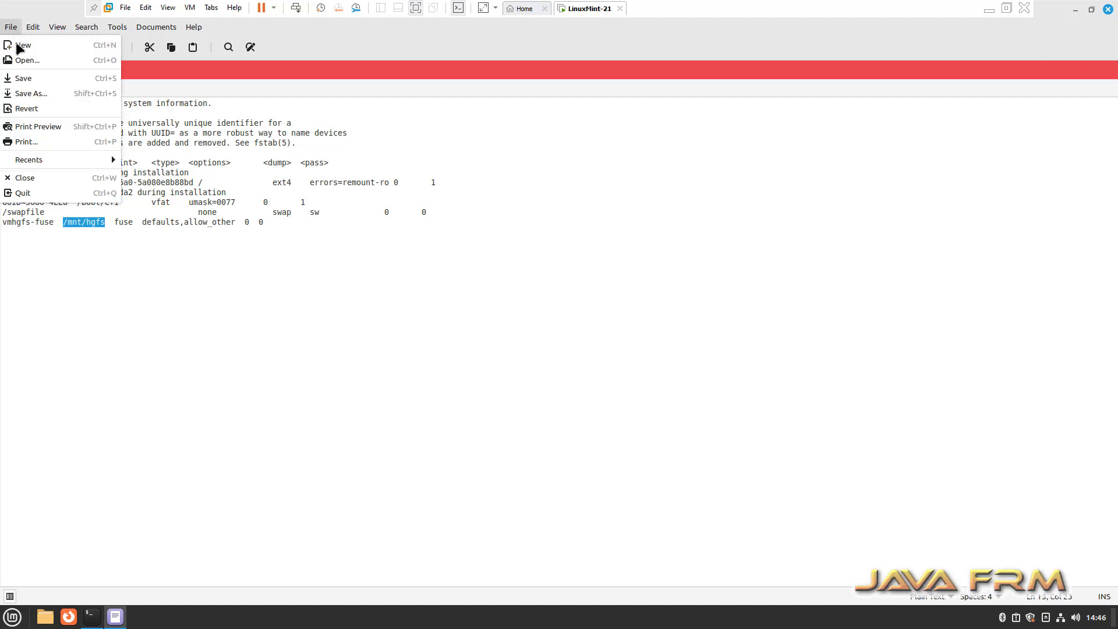
left_click(28, 78)
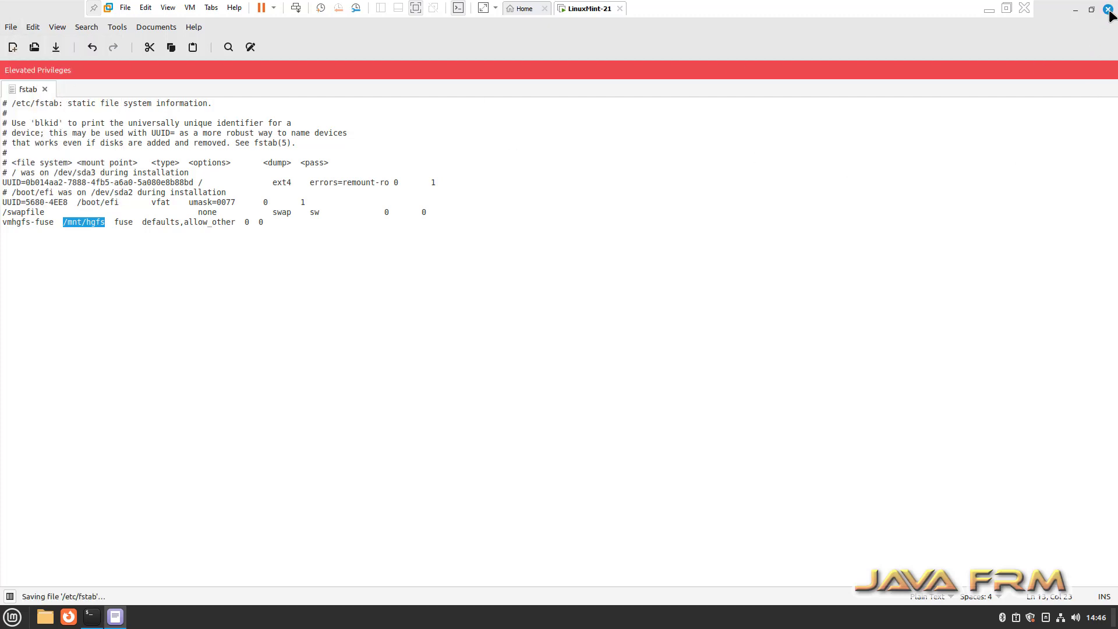
left_click(1108, 10)
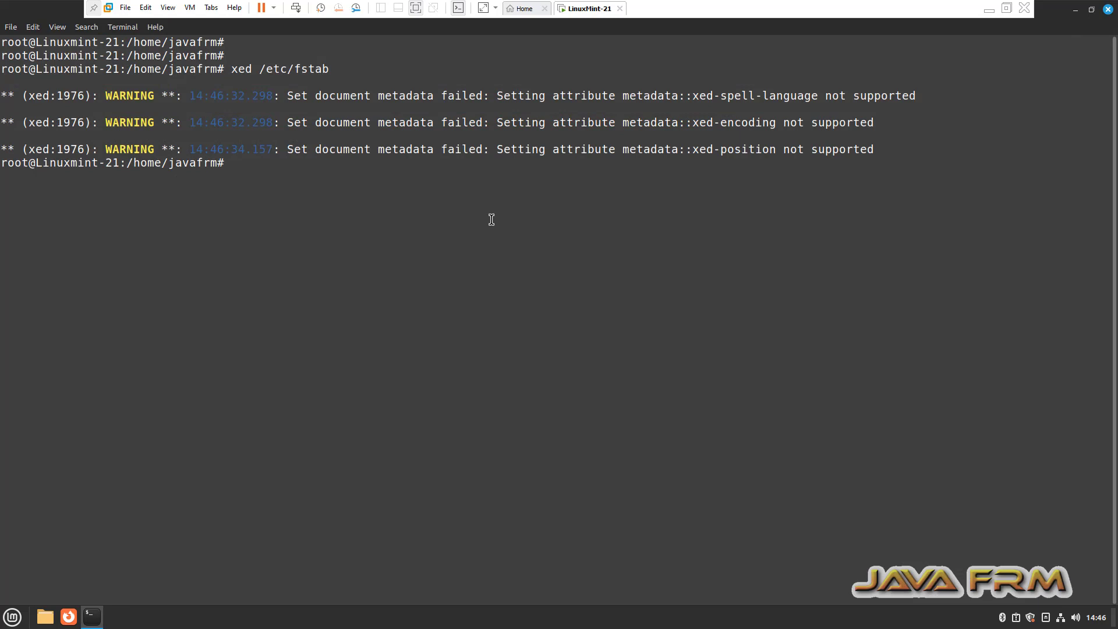
As root, create /mnt/hgfs with mkdir and mount all fstab entries with mount -a.
key("Return")
key("Return")
type("mkdir ")
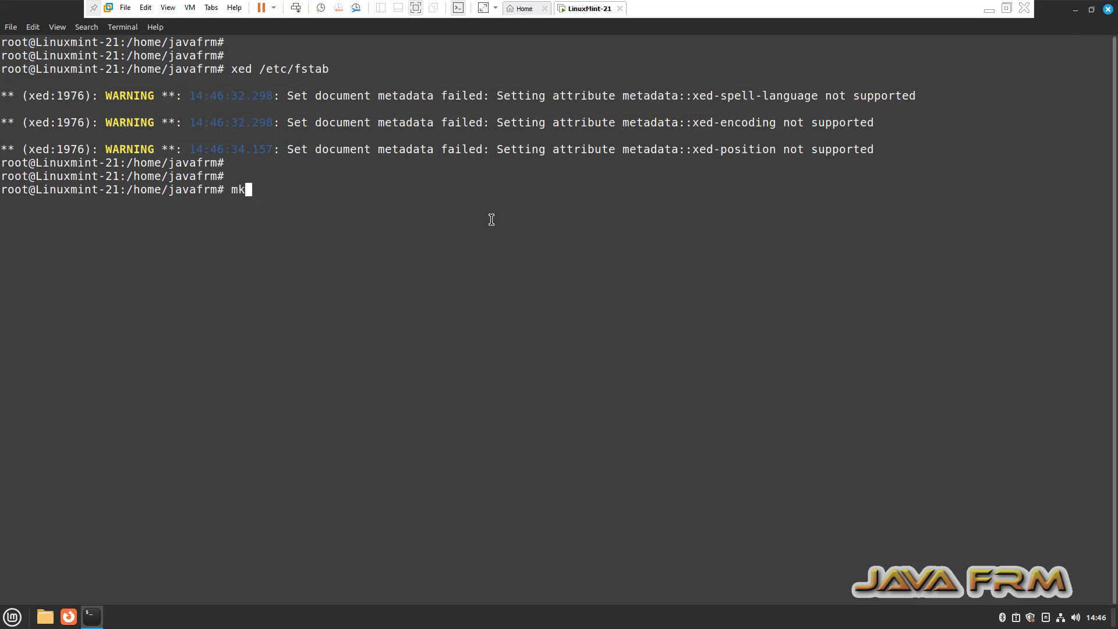
type("/mnt/hgfs")
key("Return")
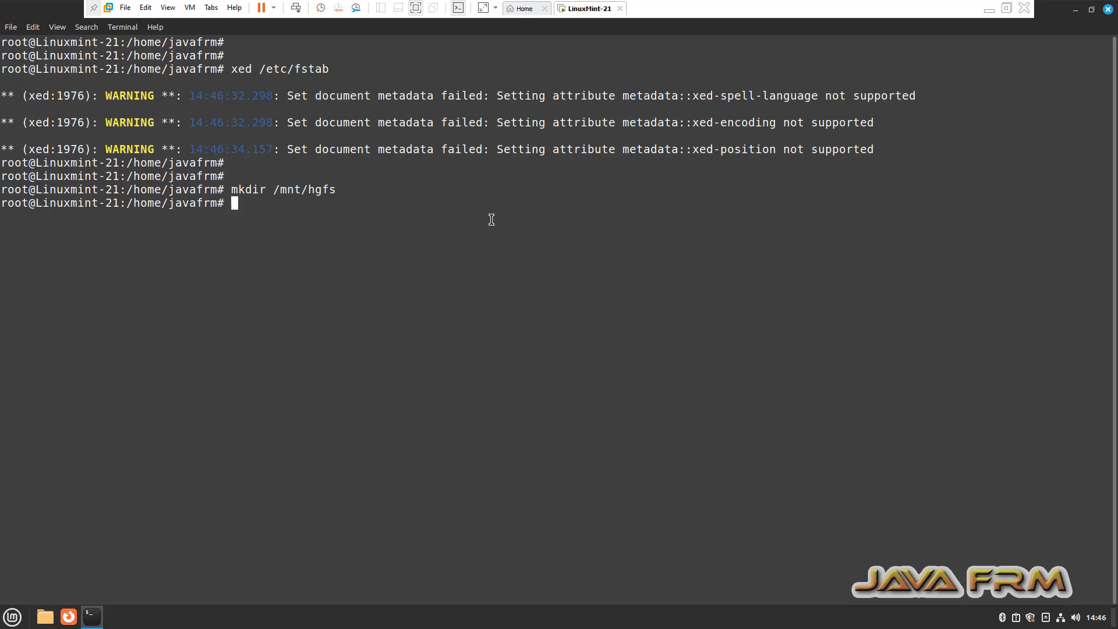
type("mount -a")
key("Return")
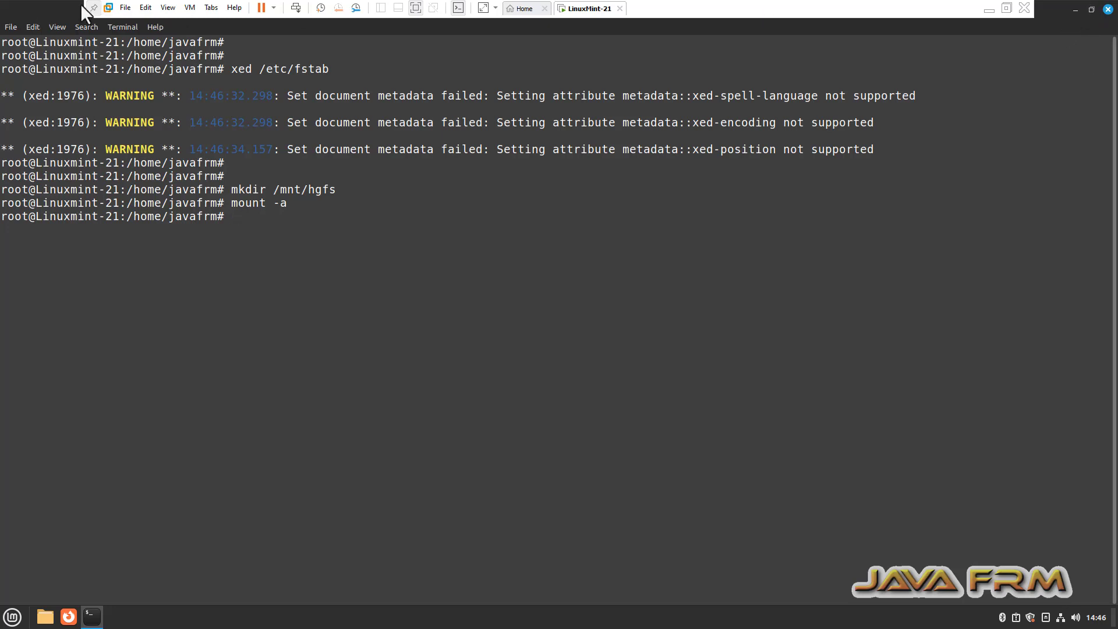
In a new user terminal tab, cd to /mnt/hgfs, list it, and enter Linux-ISO-2022.
left_click(11, 27)
left_click(30, 47)
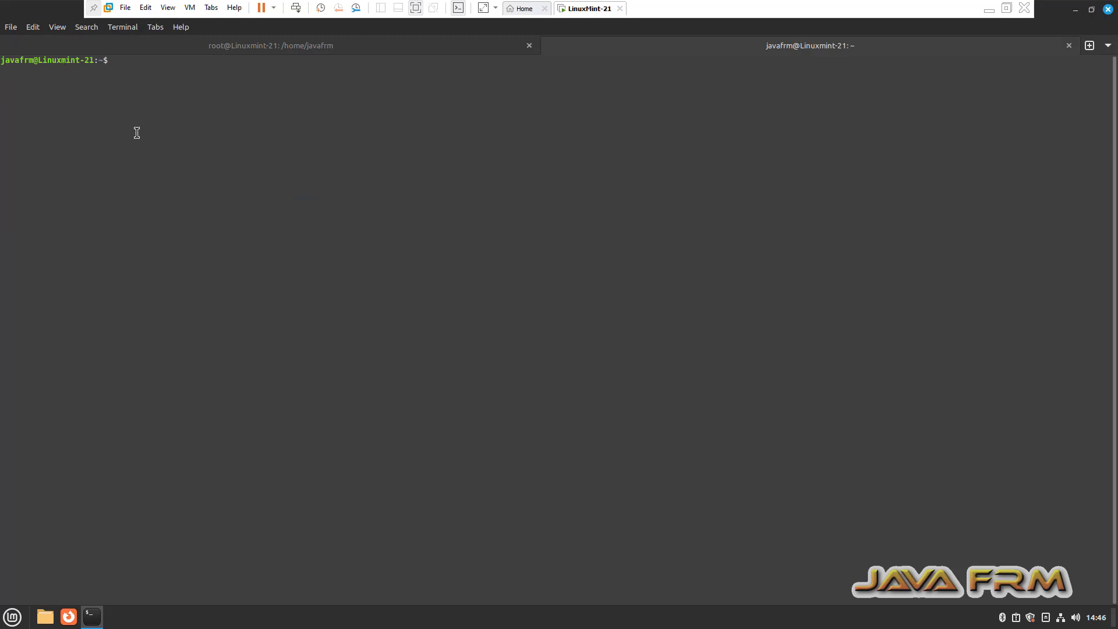
key("ctrl+plus")
key("ctrl+plus")
type("c")
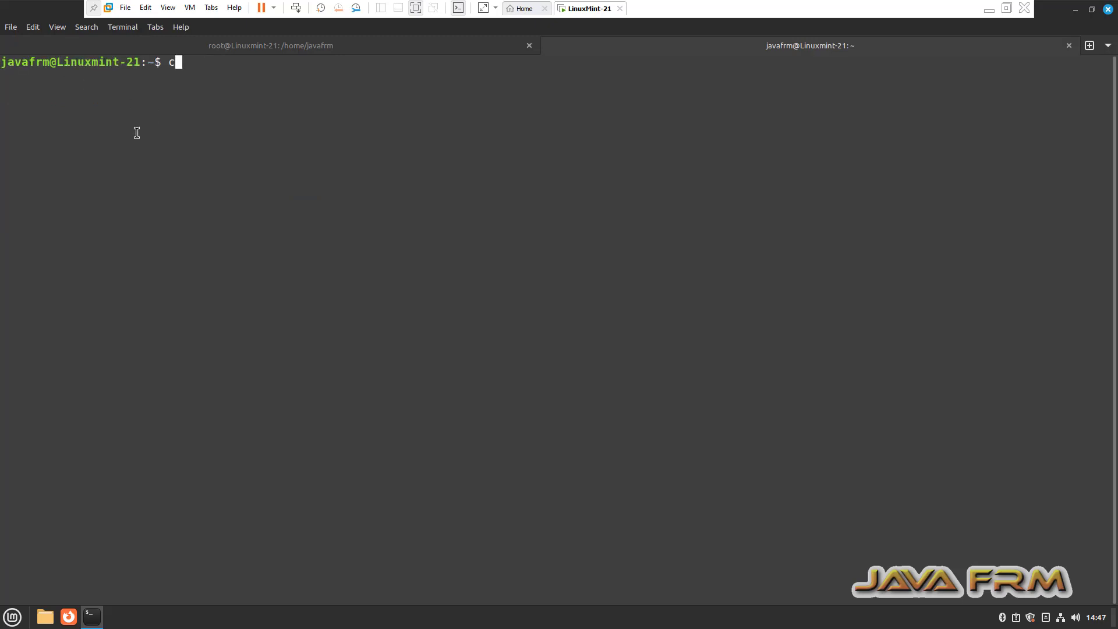
type("d /mnt/hgfs")
key("Return")
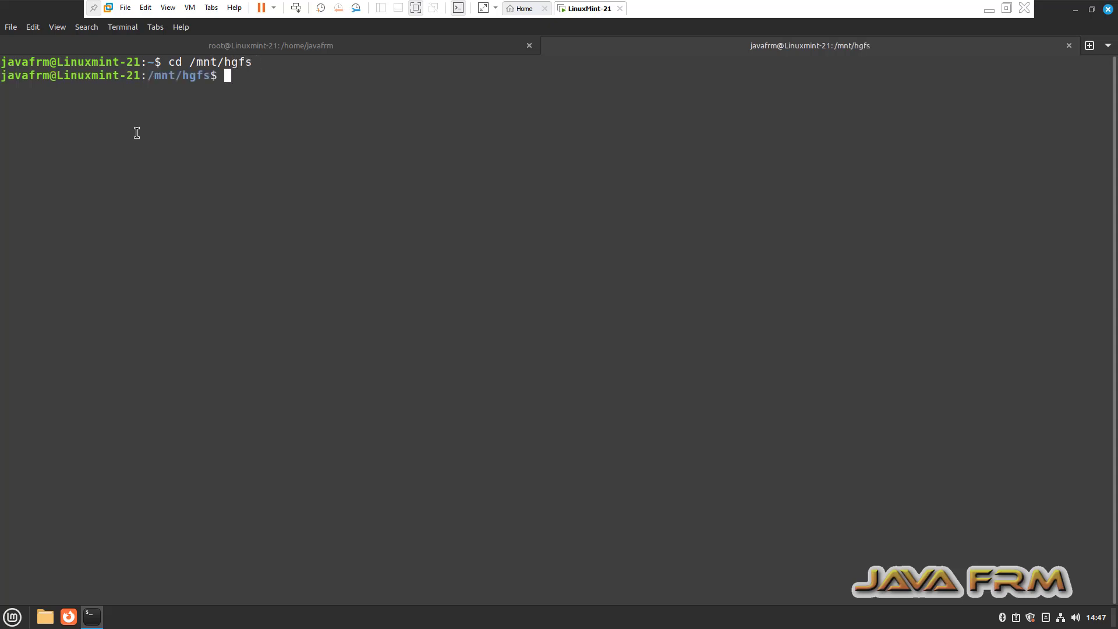
type("ls")
key("Return")
type("cd Li")
key("Tab")
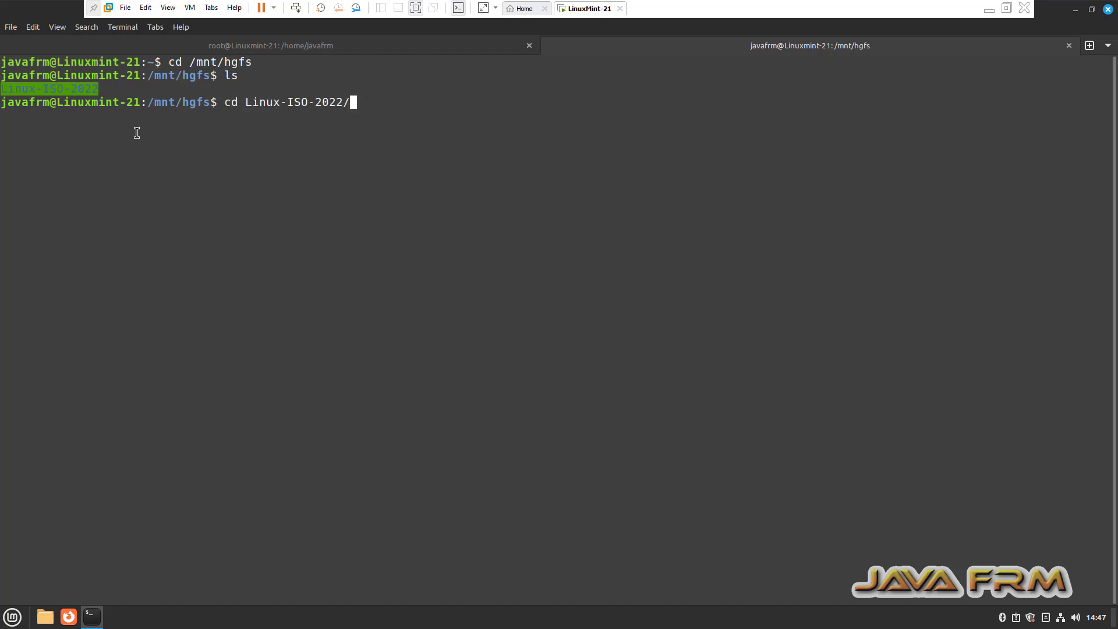
key("Return")
type("l")
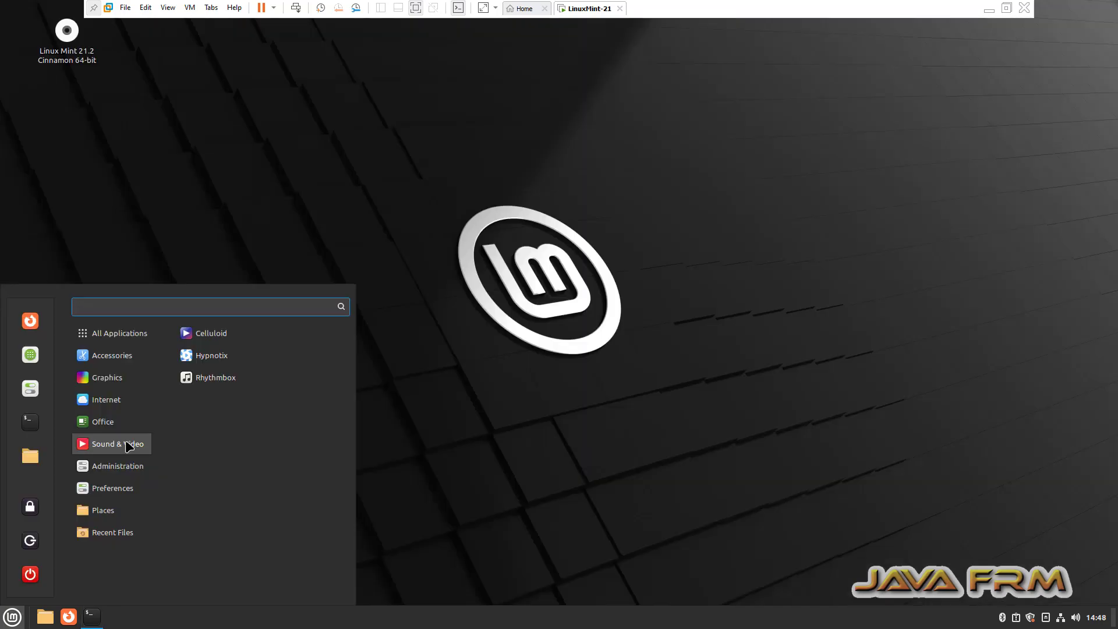
Launch and close an empty Celluloid window, then clear the terminal screen.
left_click(208, 340)
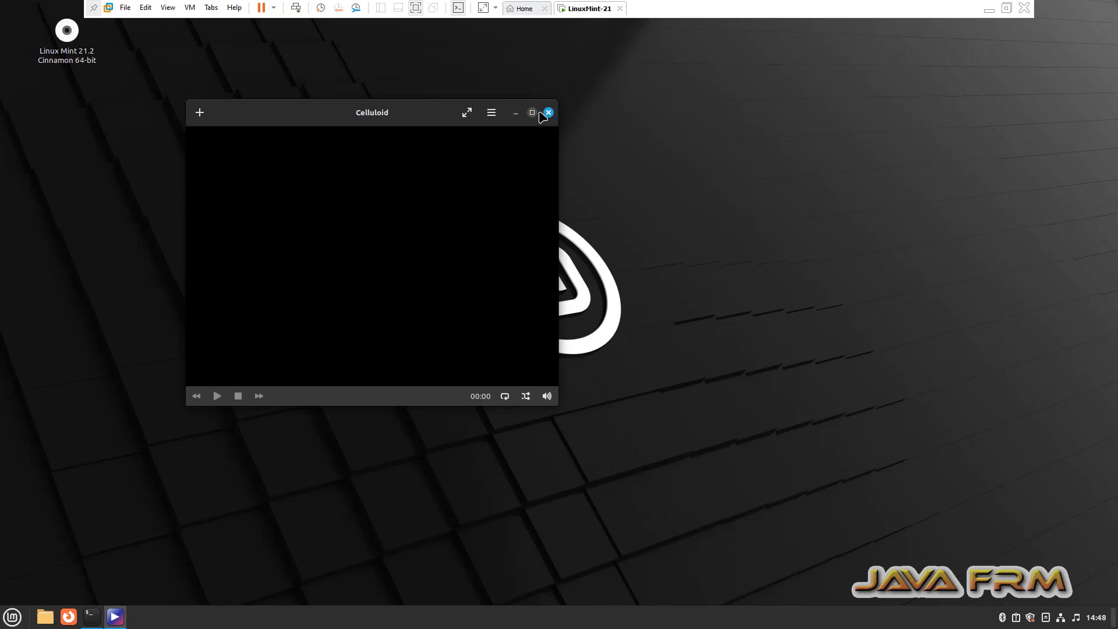
left_click(548, 113)
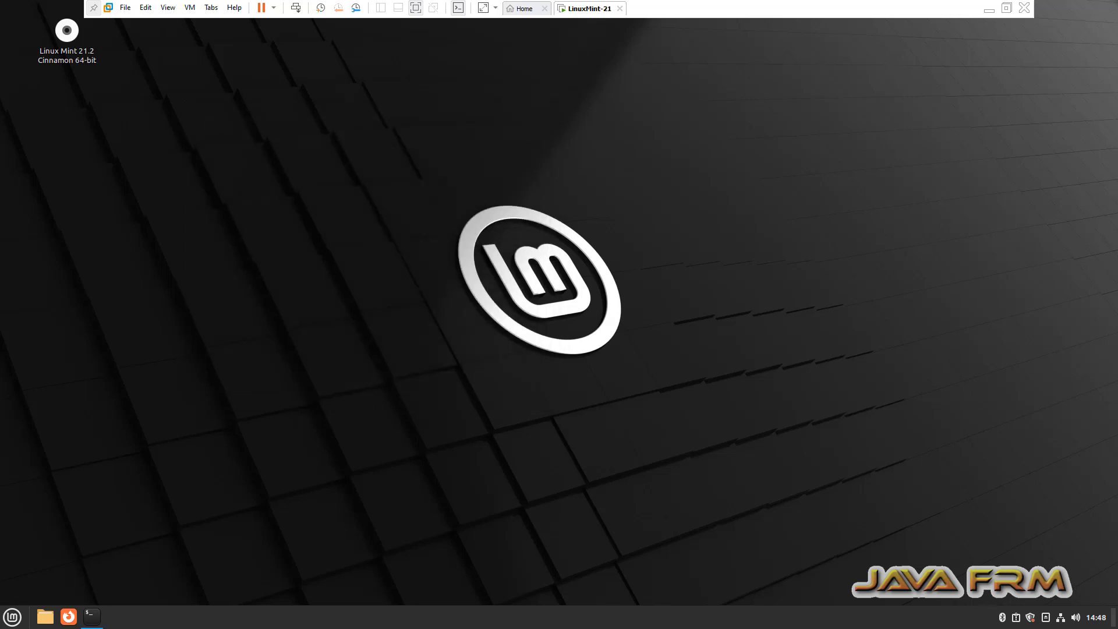
left_click(90, 618)
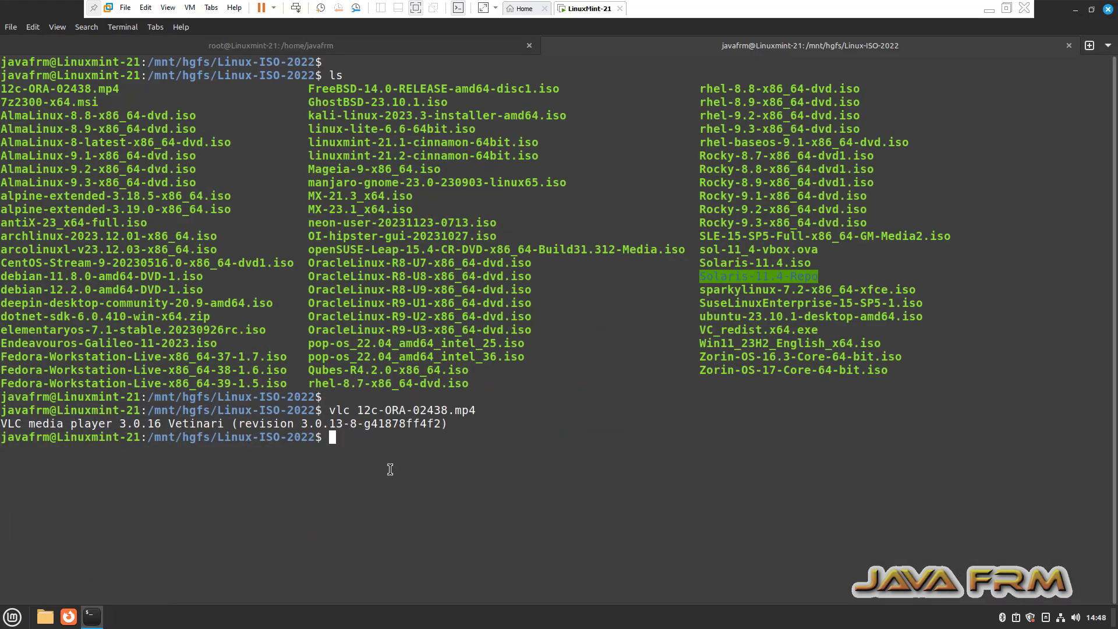
type("cler")
key("Return")
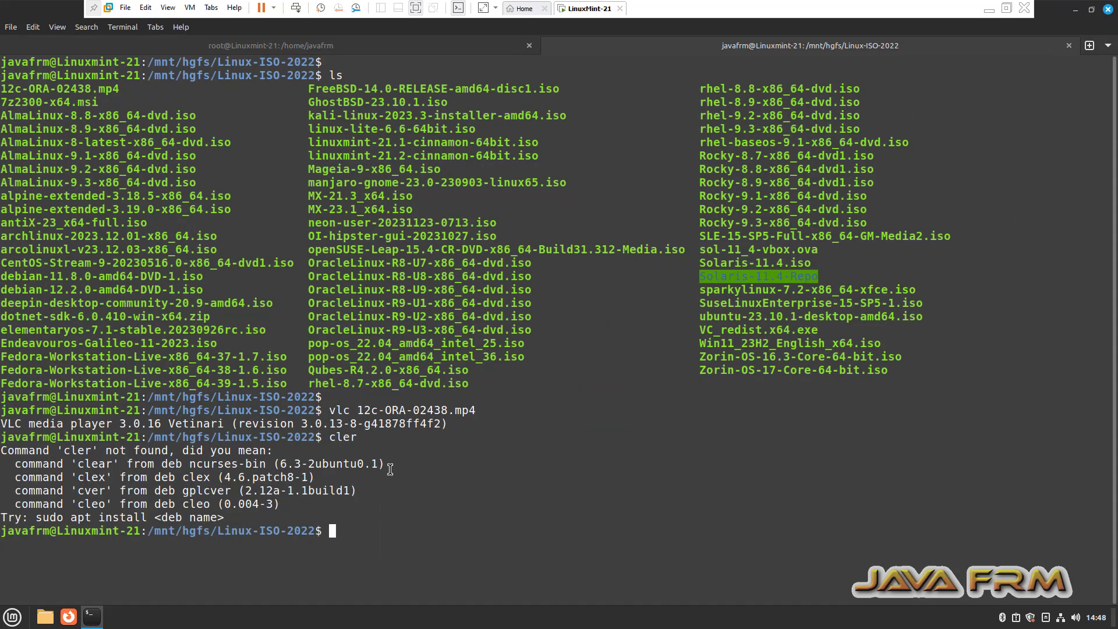
type("clear")
key("Return")
key("Return")
key("Return")
key("Return")
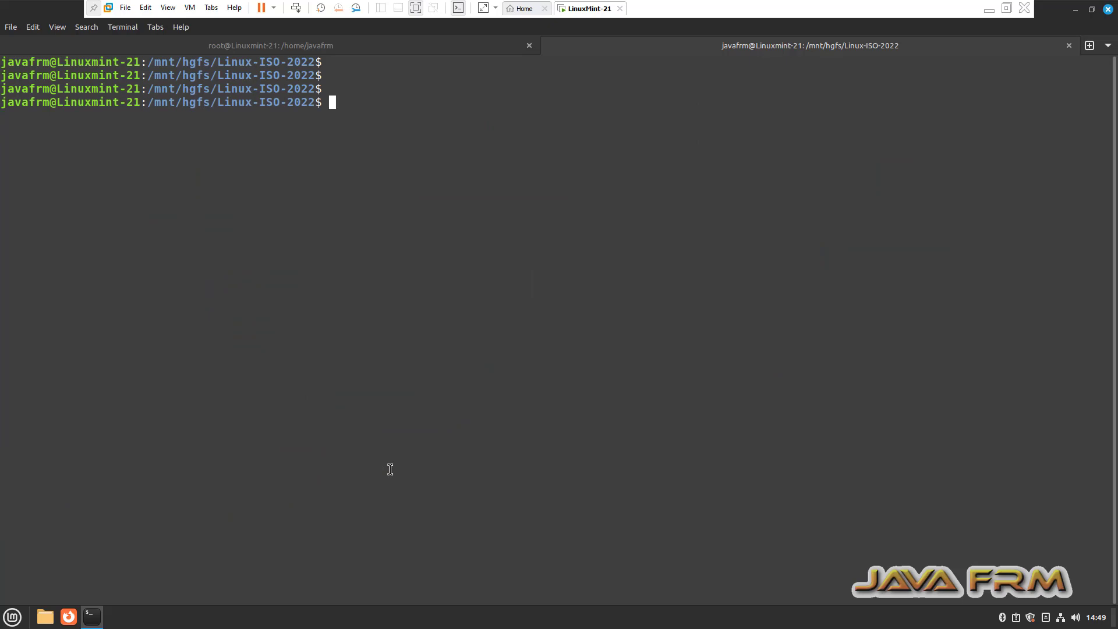
Play 12c-ORA-02438.mp4 with celluloid, skip ahead to about 00:55, then close player and terminal.
type("celluloid 12c")
key("Tab")
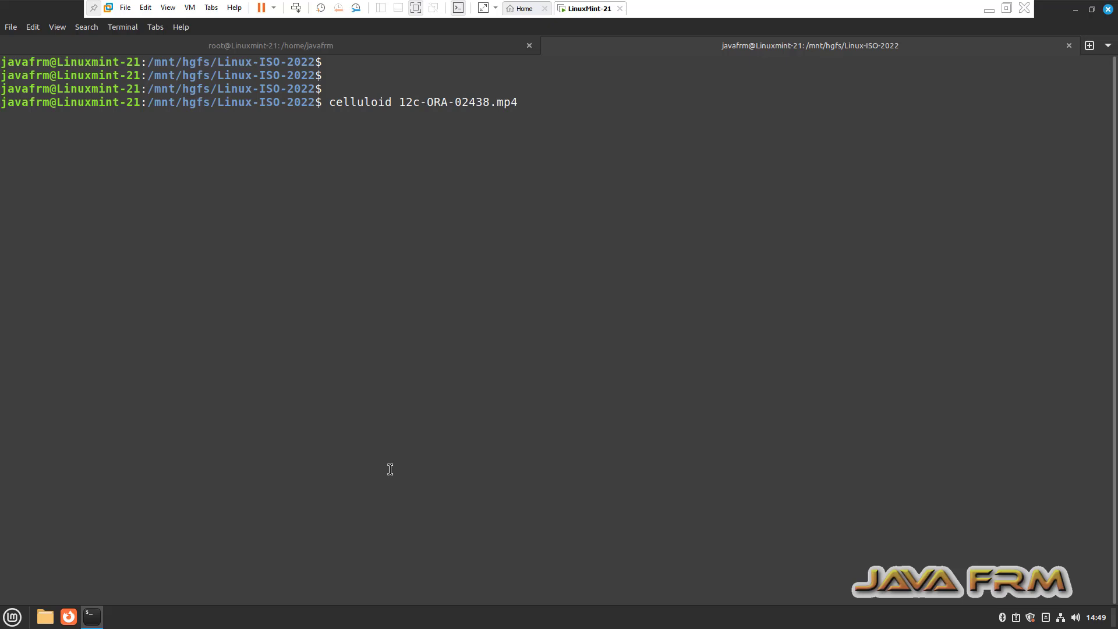
key("Return")
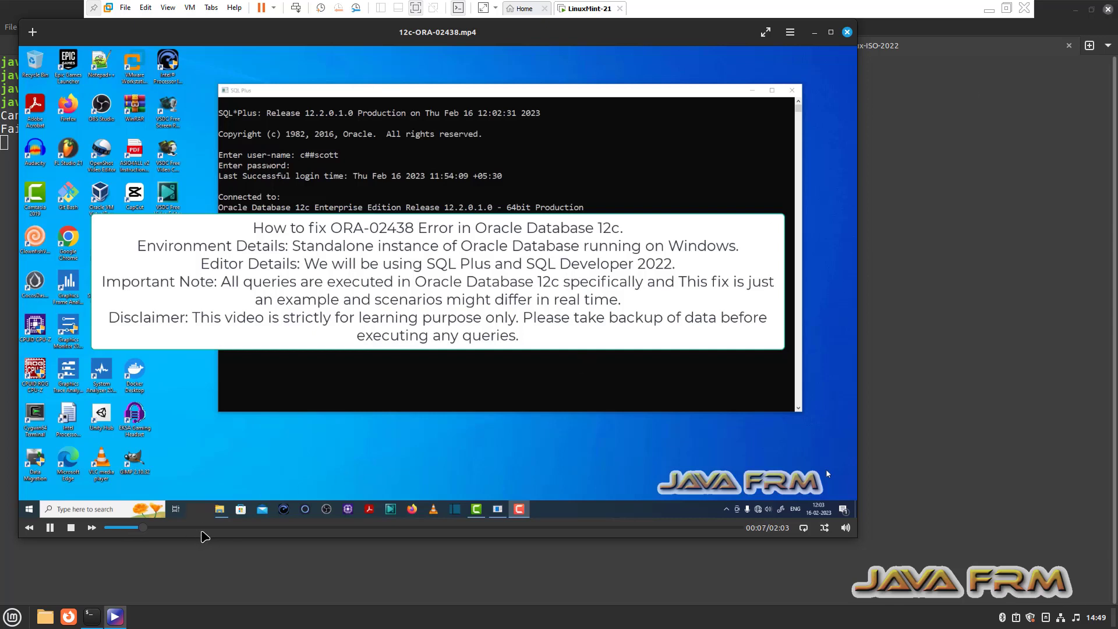
left_click(225, 528)
left_click_drag(224, 529, 392, 528)
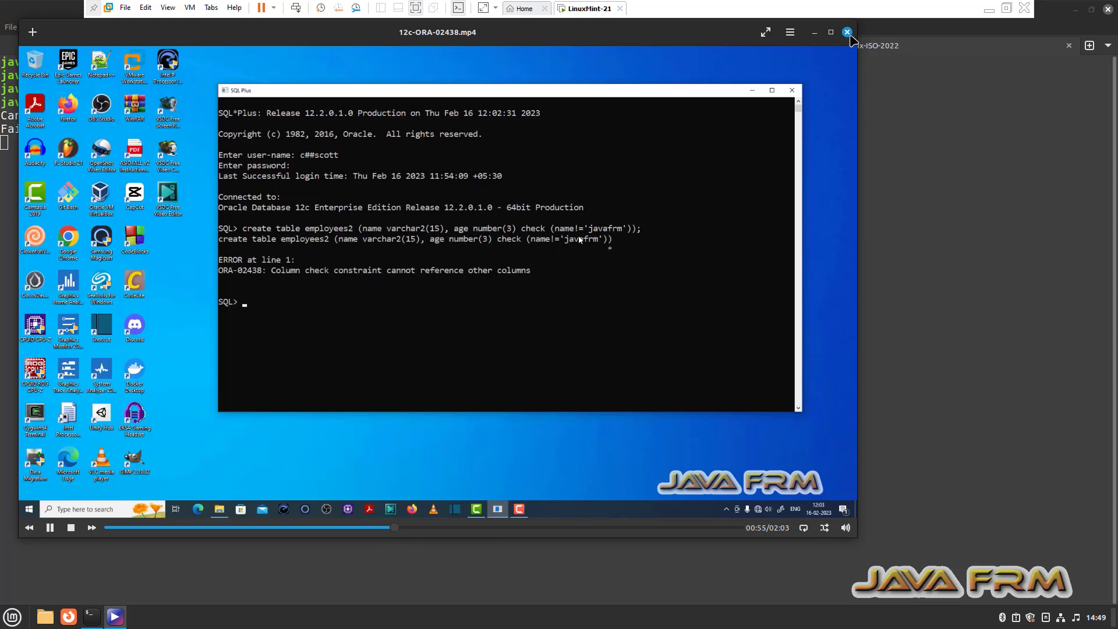
left_click(848, 32)
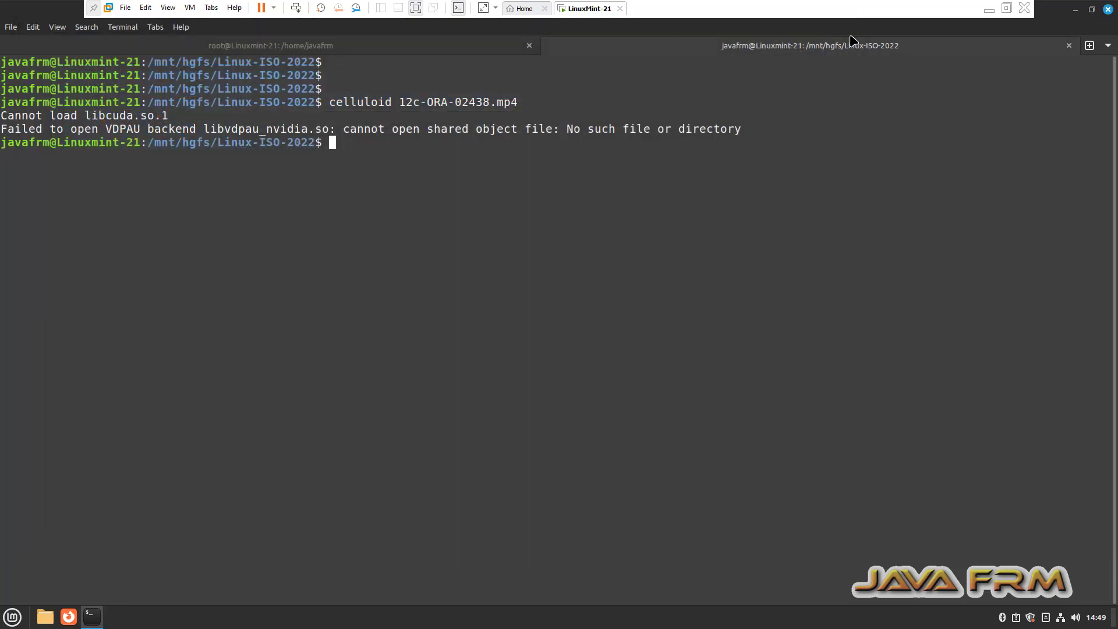
left_click(1108, 10)
Confirm Close Window for the terminal and minimize the VMware window to reveal the host.
left_click(693, 360)
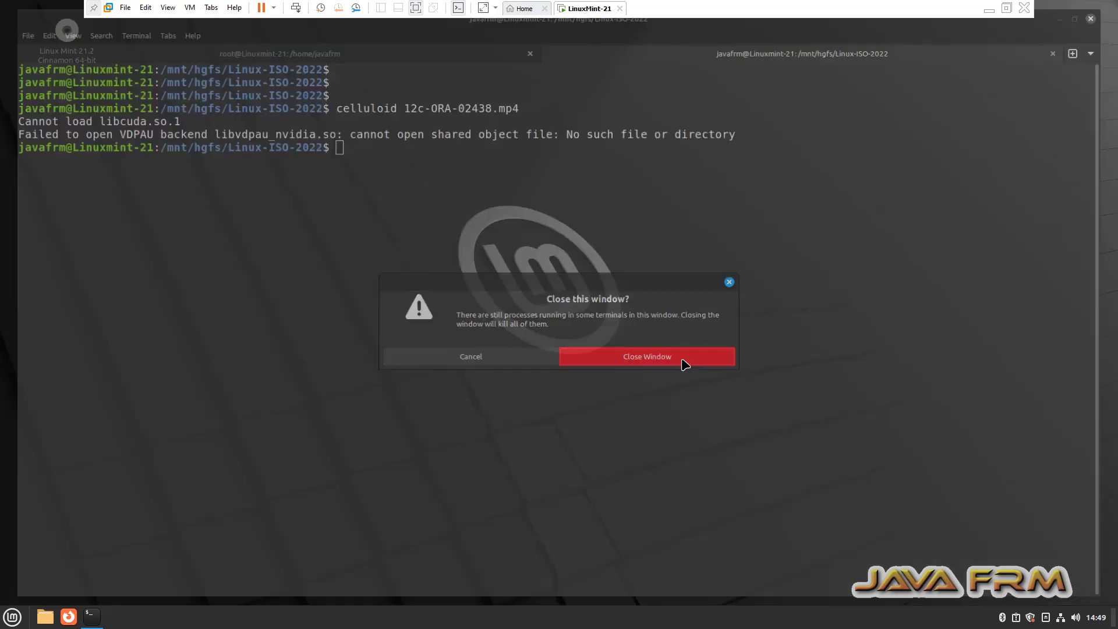
left_click(988, 10)
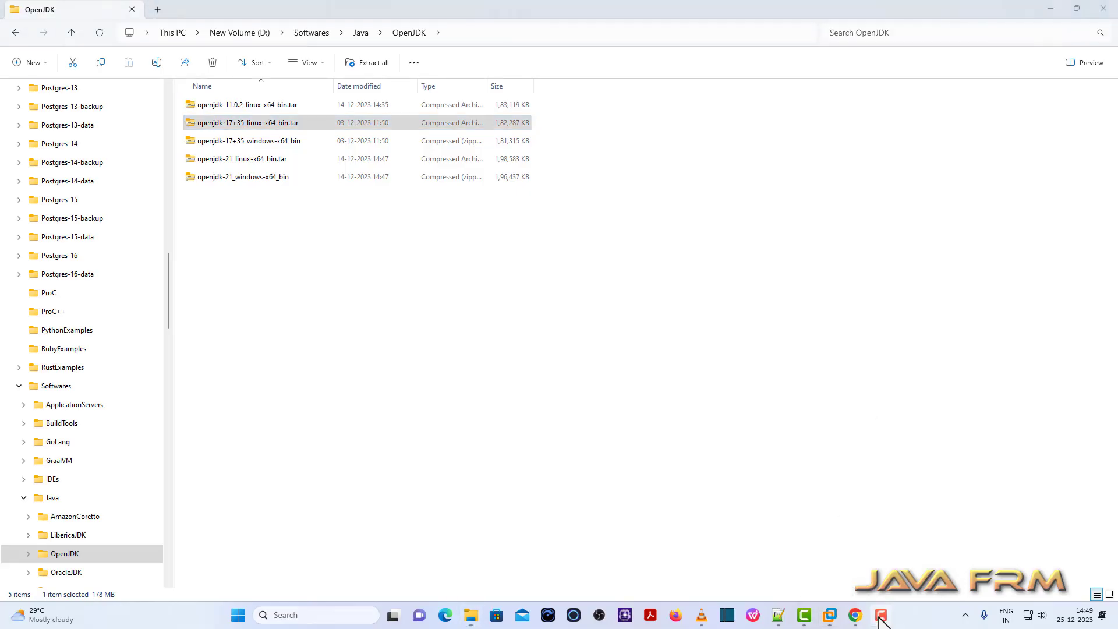